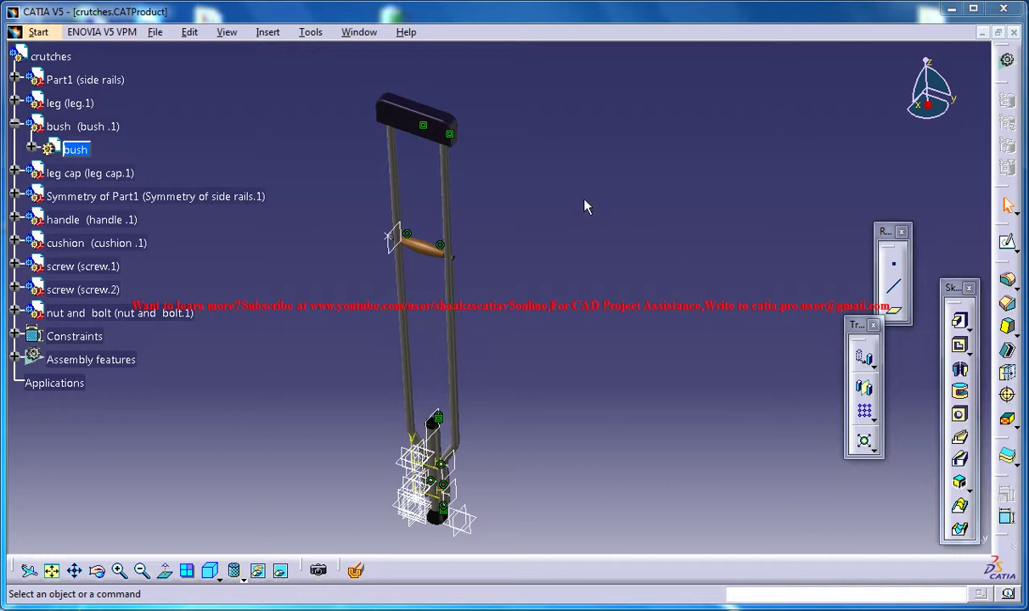
Switch to the Walking Crutches Study assembly, activate its top-level product and collapse the Part2 (leg) branch
{"action": "left_click", "coordinate": [359, 31]}
{"action": "left_click", "coordinate": [424, 153]}
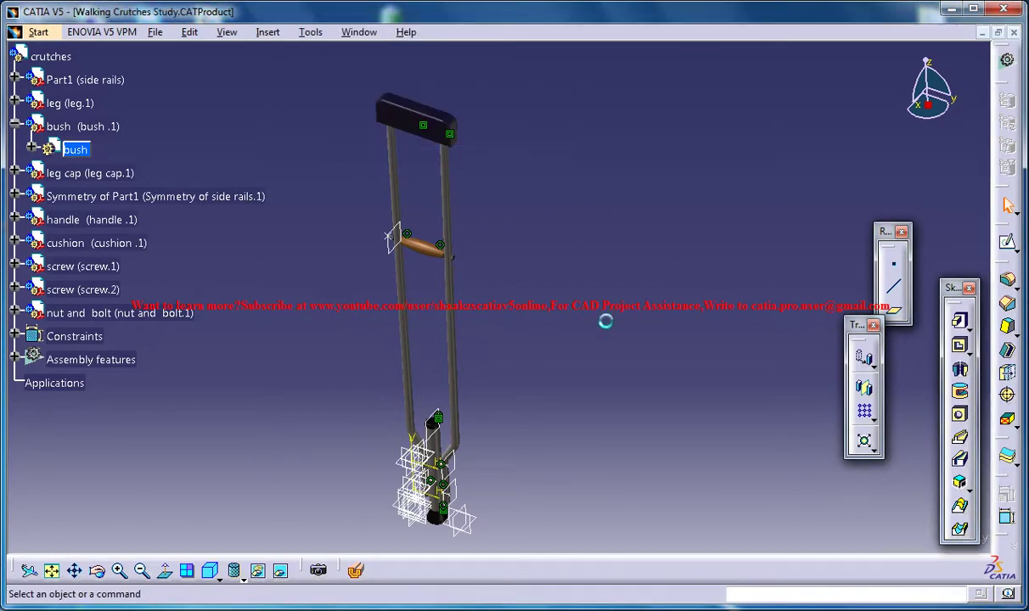
{"action": "middle_click_drag", "start_coordinate": [556, 226], "coordinate": [386, 268]}
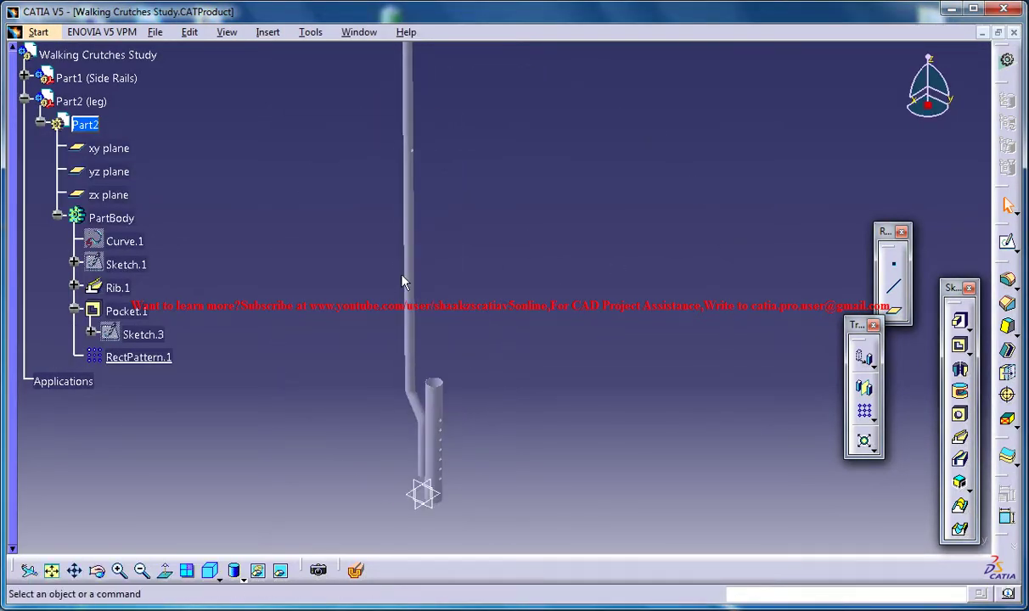
{"action": "double_click", "coordinate": [113, 61]}
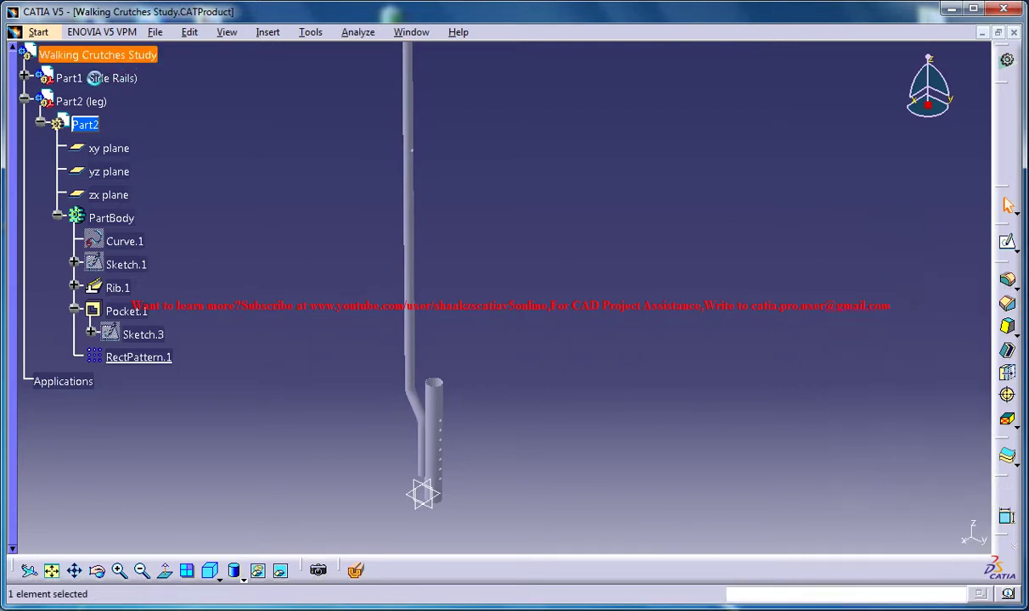
{"action": "left_click", "coordinate": [41, 124]}
{"action": "left_click", "coordinate": [25, 100]}
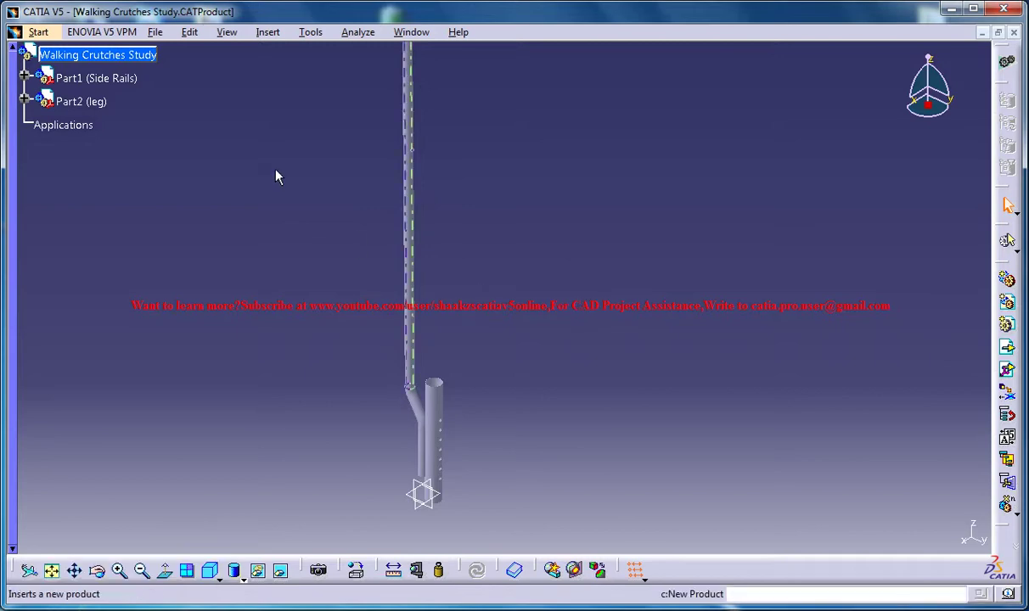
Insert a new part under the Walking Crutches Study product and answer the origin point question
{"action": "left_click", "coordinate": [270, 34]}
{"action": "left_click", "coordinate": [292, 297]}
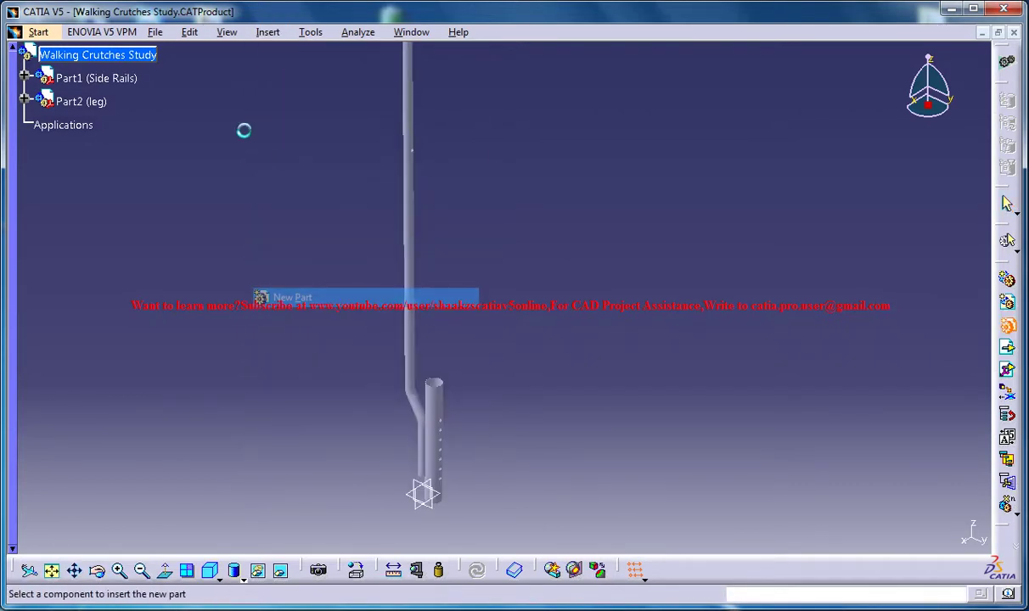
{"action": "left_click", "coordinate": [94, 55]}
{"action": "left_click", "coordinate": [560, 377]}
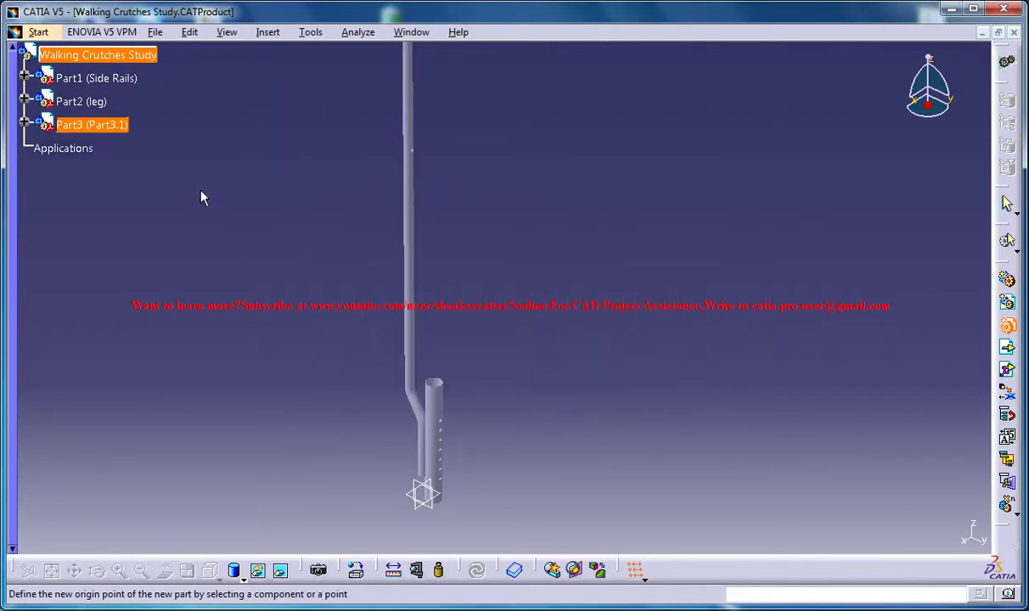
Change the instance name of the new Part3 component to Bush in its properties
{"action": "right_click", "coordinate": [94, 126]}
{"action": "left_click", "coordinate": [134, 192]}
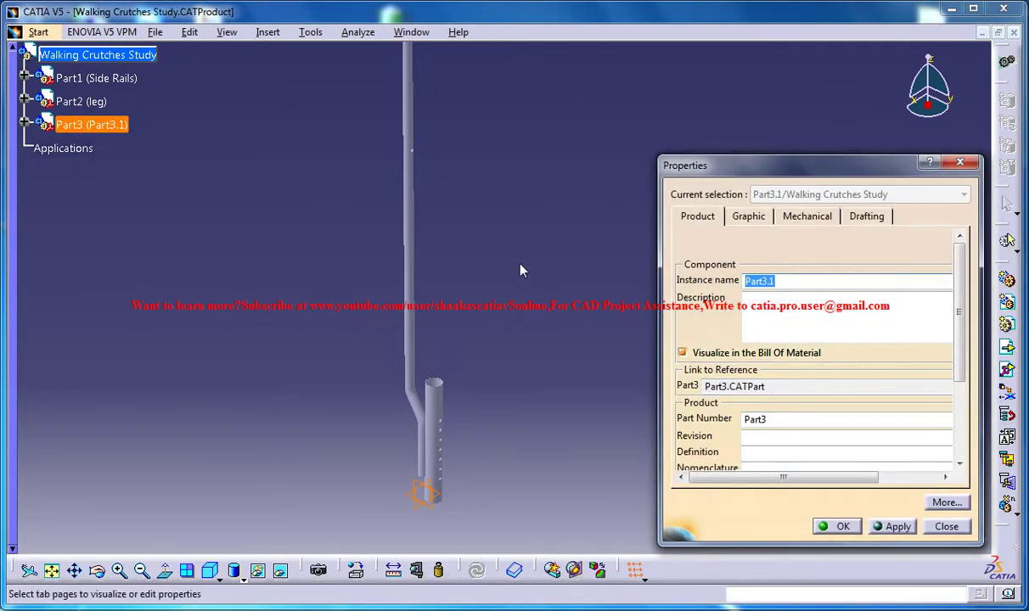
{"action": "type", "text": "Bush"}
{"action": "key", "text": "Return"}
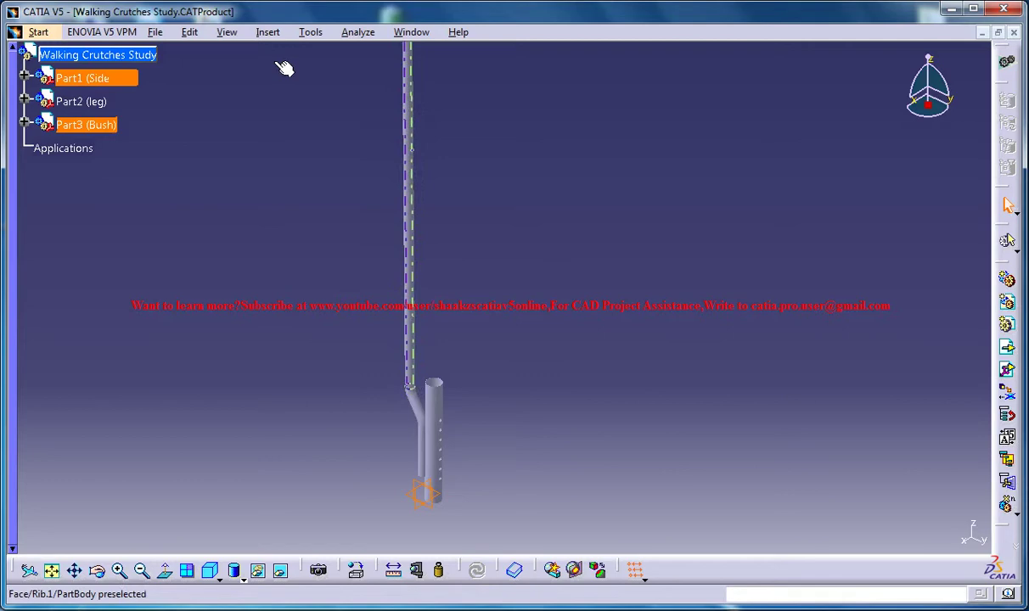
Examine the bush at the lower end of the leg in crutches.CATProduct and return to Walking Crutches Study
{"action": "left_click", "coordinate": [425, 34]}
{"action": "left_click", "coordinate": [476, 136]}
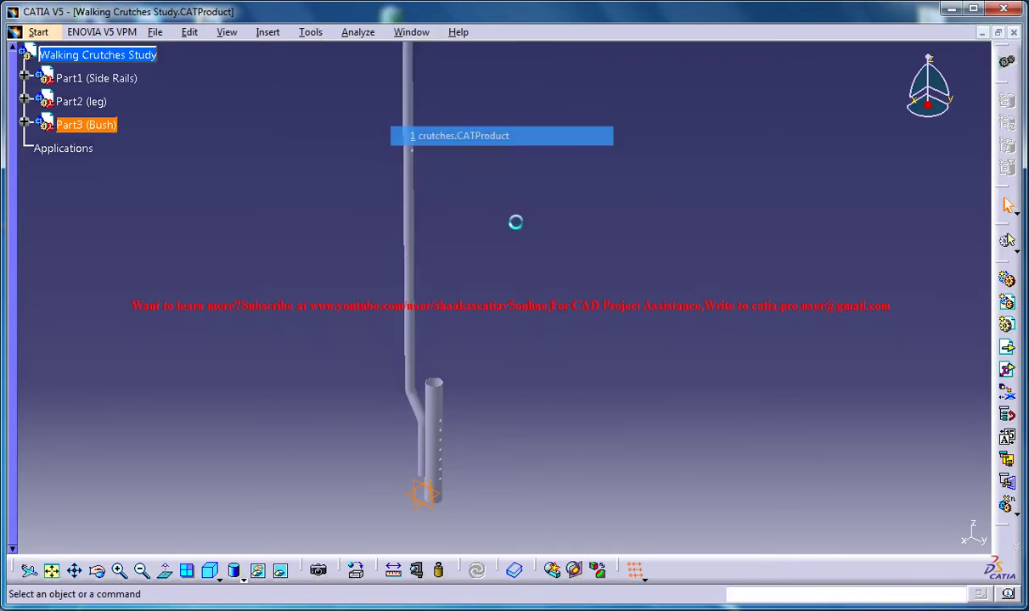
{"action": "middle_click_drag", "start_coordinate": [526, 461], "coordinate": [255, 375]}
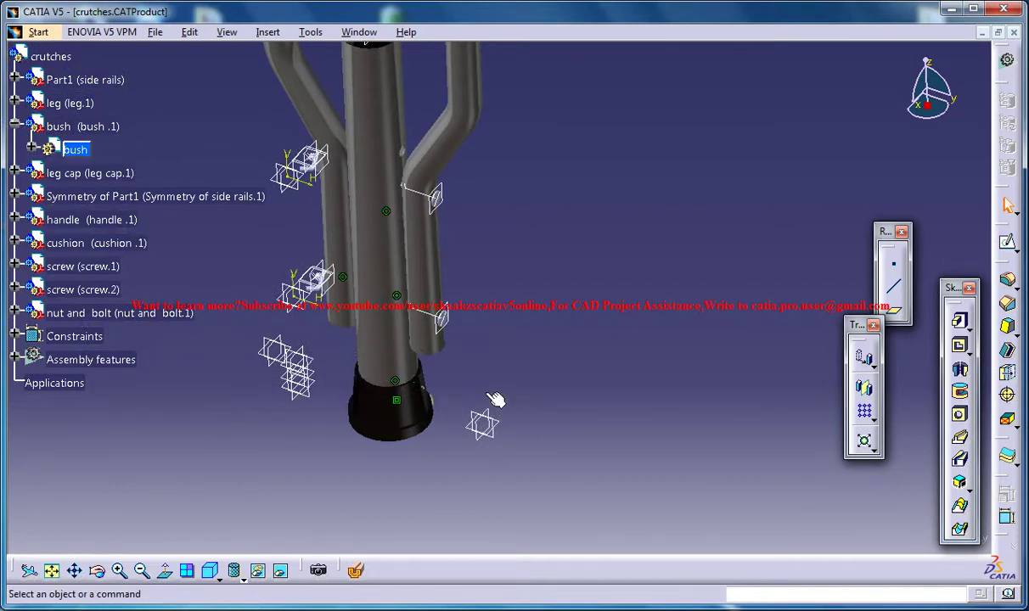
{"action": "left_click", "coordinate": [358, 32]}
{"action": "left_click", "coordinate": [441, 154]}
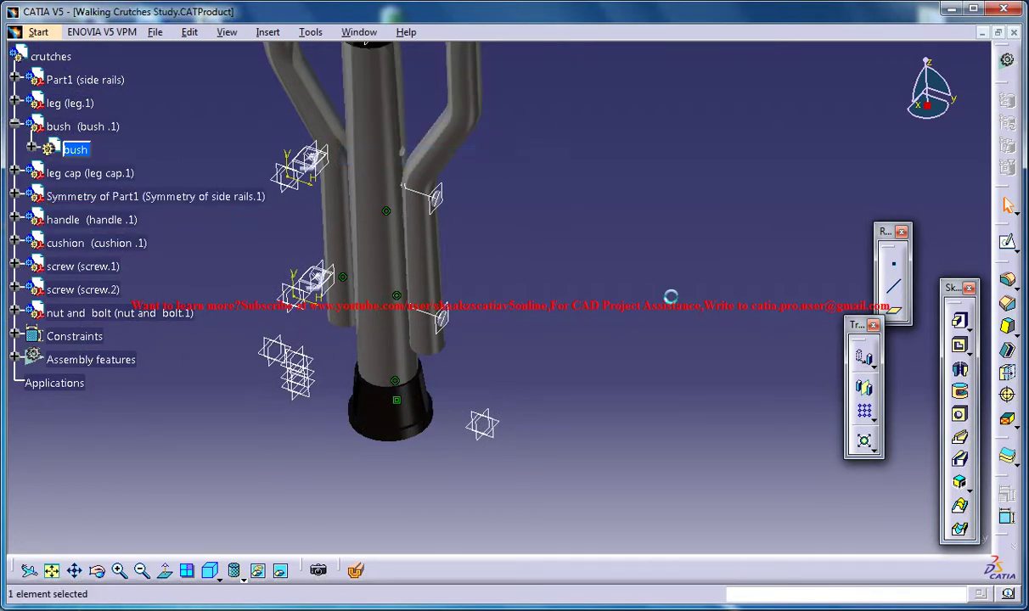
Activate Part3 (Bush) for editing and open a sketch on its yz plane near the leg's lower end
{"action": "middle_click_drag", "start_coordinate": [530, 322], "coordinate": [526, 348]}
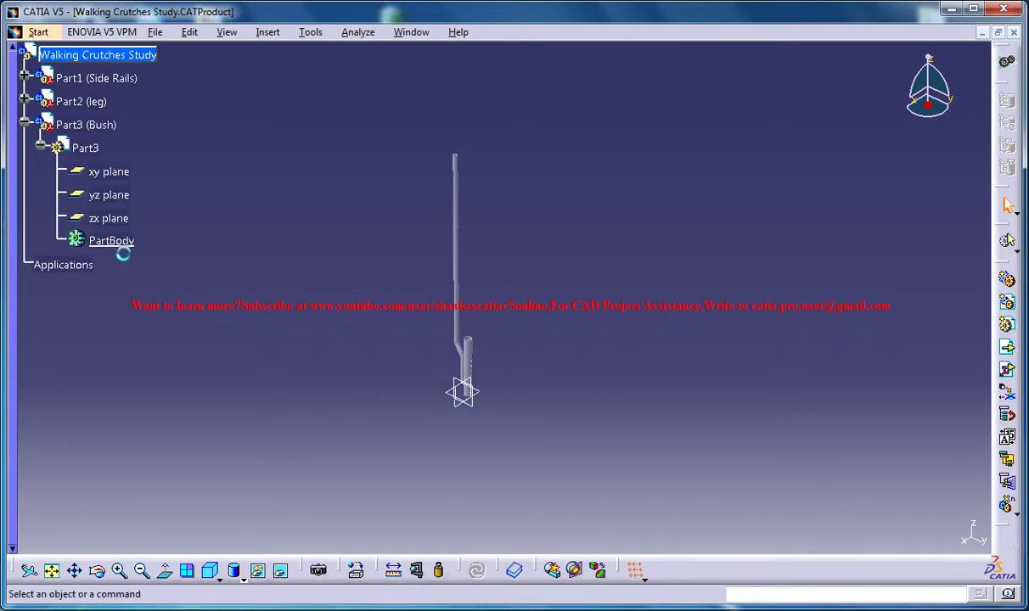
{"action": "middle_click_drag", "start_coordinate": [531, 252], "coordinate": [532, 252]}
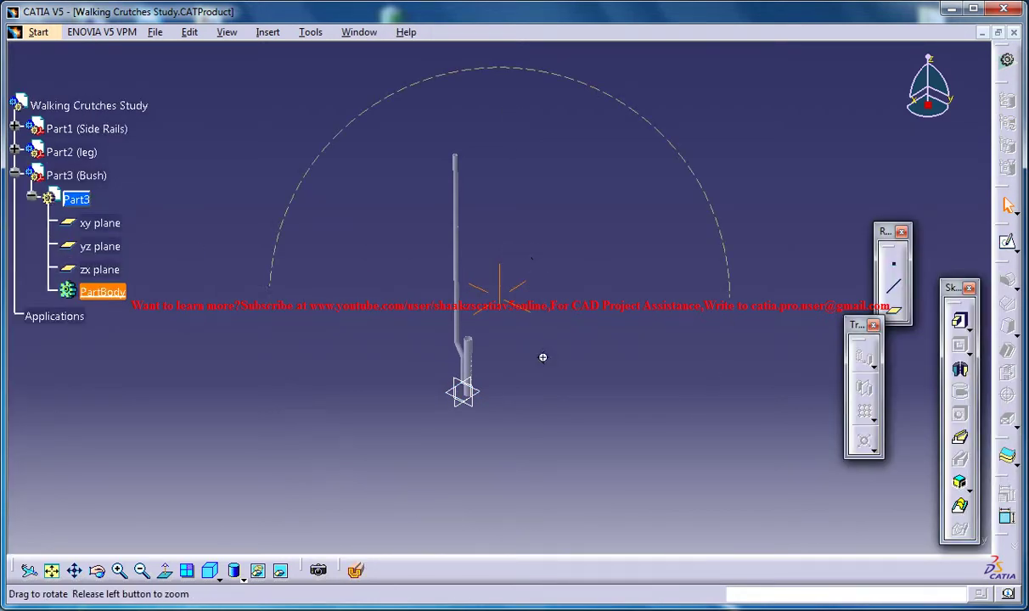
{"action": "middle_click_drag", "start_coordinate": [542, 357], "coordinate": [508, 229]}
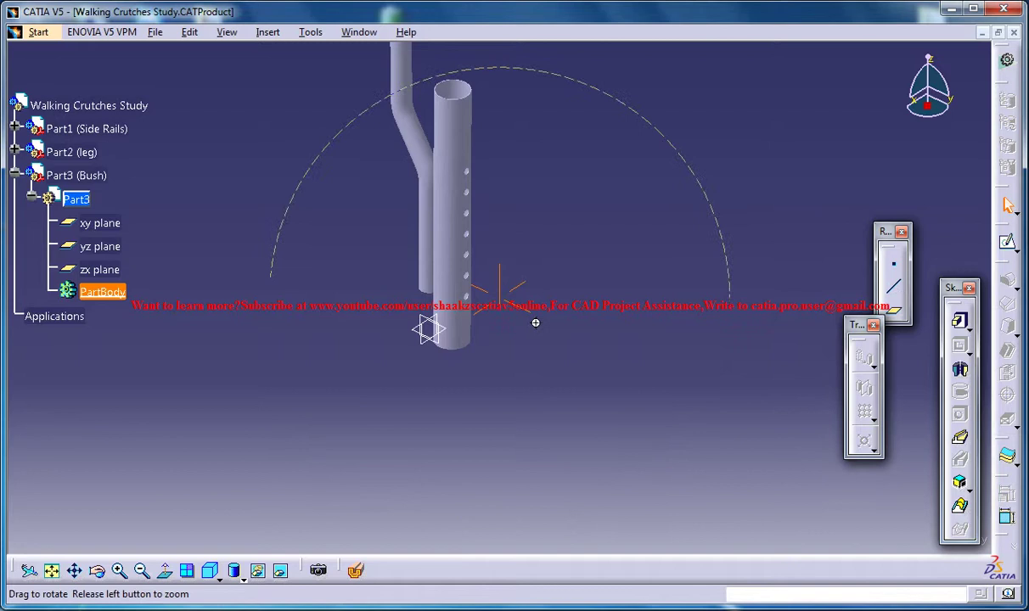
{"action": "middle_click_drag", "start_coordinate": [535, 322], "coordinate": [450, 427]}
{"action": "left_click", "coordinate": [367, 390]}
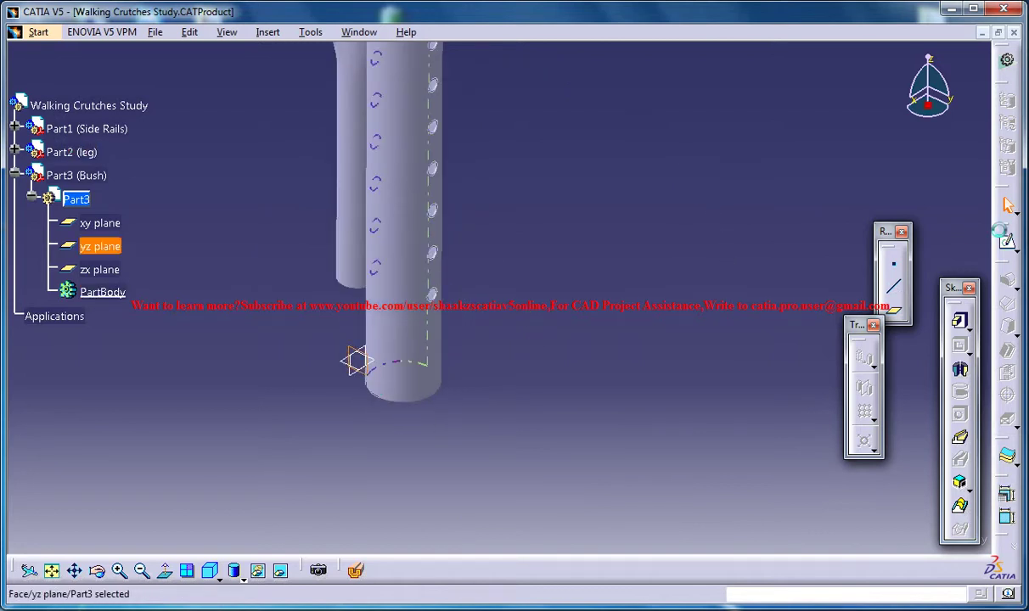
{"action": "left_click", "coordinate": [959, 320]}
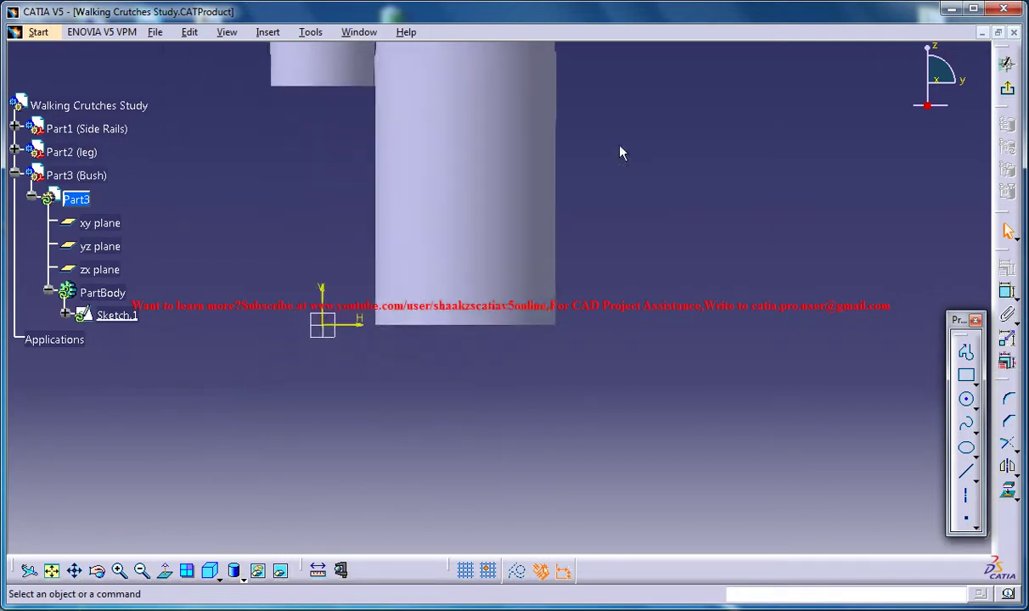
Study the bush's tapered, flanged outline from the side in crutches.CATProduct and return to the Walking Crutches Study sketch
{"action": "left_click", "coordinate": [967, 351]}
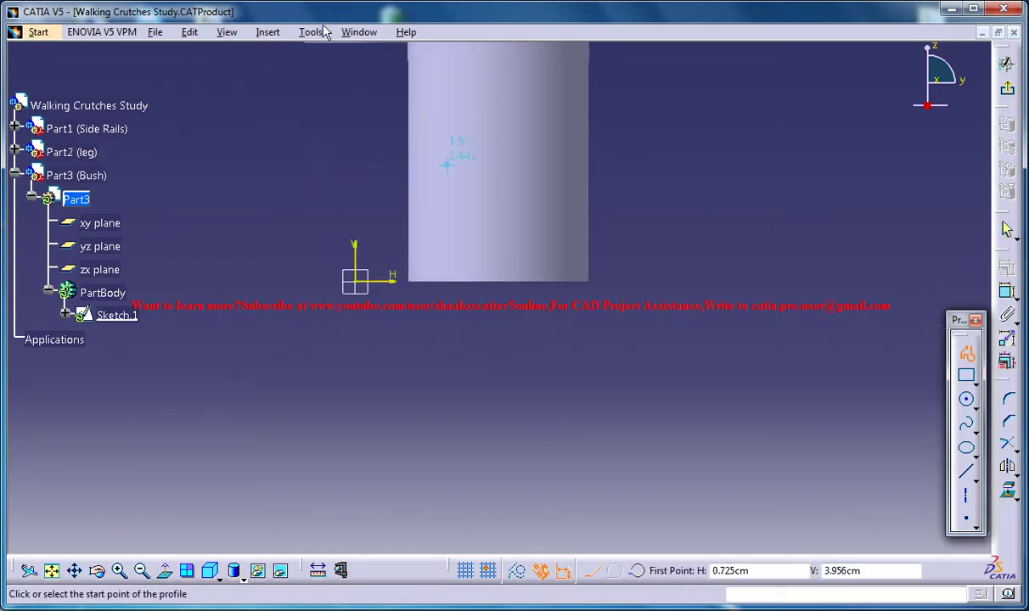
{"action": "left_click", "coordinate": [359, 33]}
{"action": "left_click", "coordinate": [399, 160]}
{"action": "left_click", "coordinate": [367, 34]}
{"action": "left_click", "coordinate": [390, 136]}
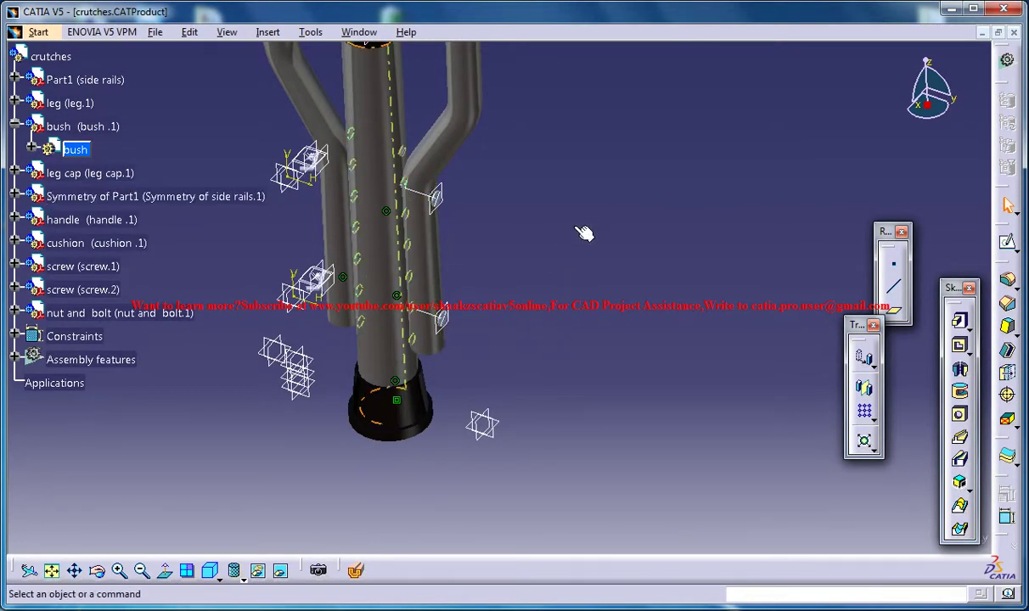
{"action": "middle_click_drag", "start_coordinate": [417, 373], "coordinate": [465, 248]}
{"action": "left_click", "coordinate": [359, 32]}
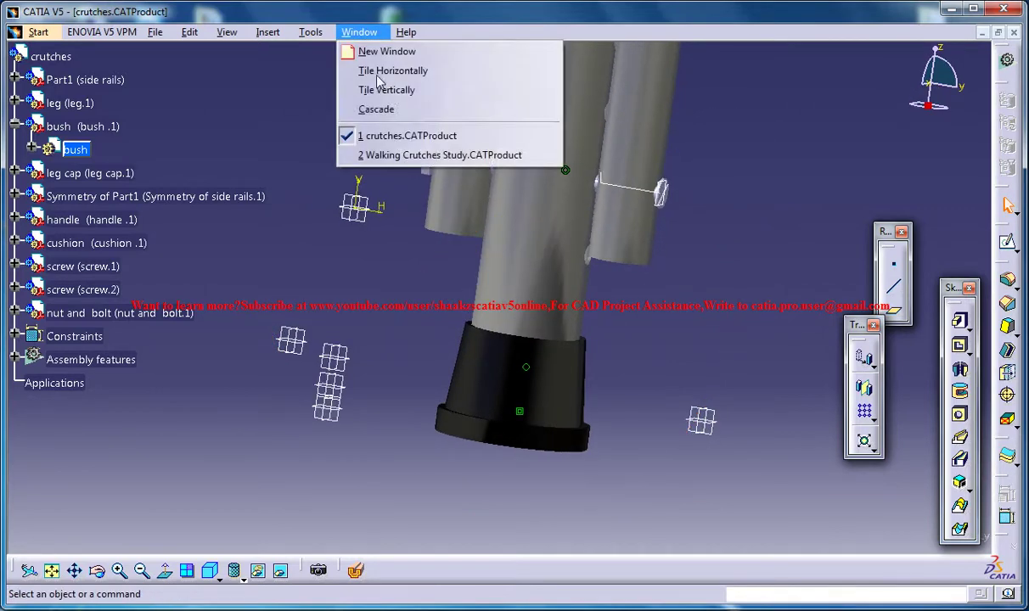
{"action": "left_click", "coordinate": [428, 154]}
Sketch a horizontal line about 0.17 cm long outward from the leg's edge, about 3.03 cm above its base
{"action": "middle_click_drag", "start_coordinate": [506, 290], "coordinate": [619, 480]}
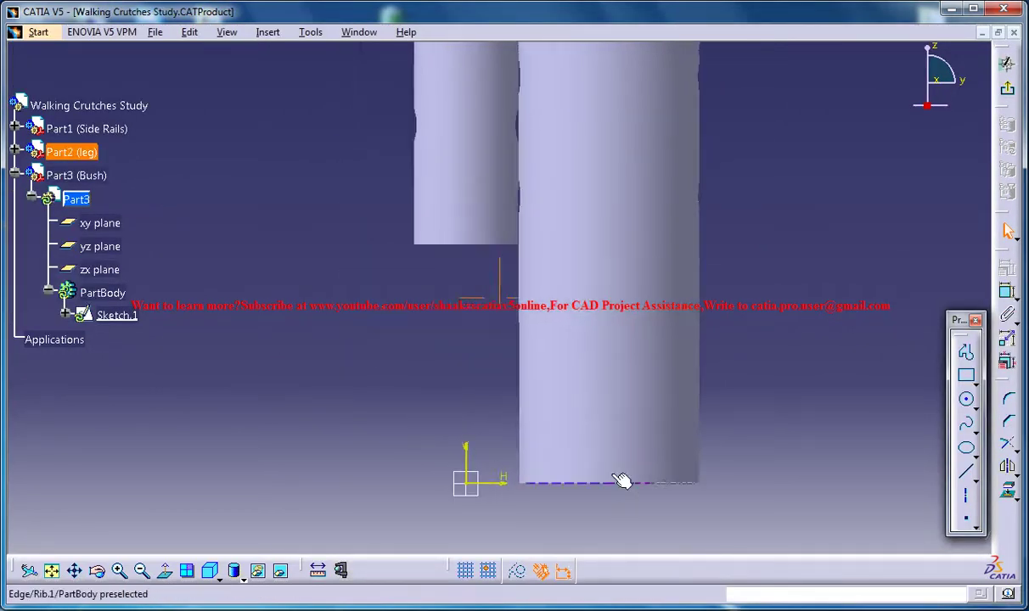
{"action": "left_click", "coordinate": [968, 352]}
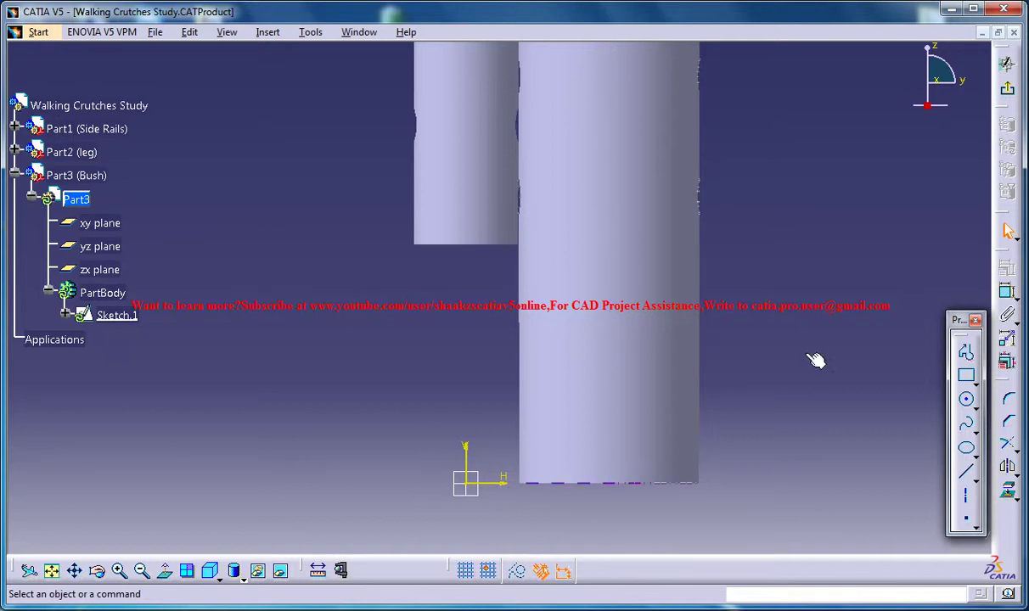
{"action": "left_click", "coordinate": [518, 292]}
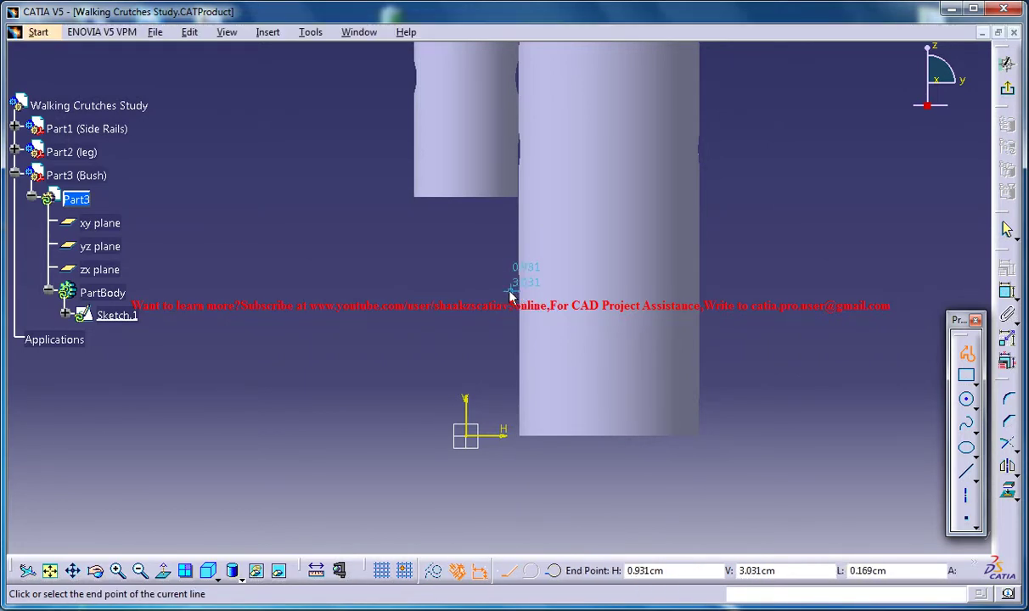
{"action": "left_click", "coordinate": [509, 293]}
Check the upper rim of the bush in crutches.CATProduct and return to the open bush sketch
{"action": "left_click", "coordinate": [358, 32]}
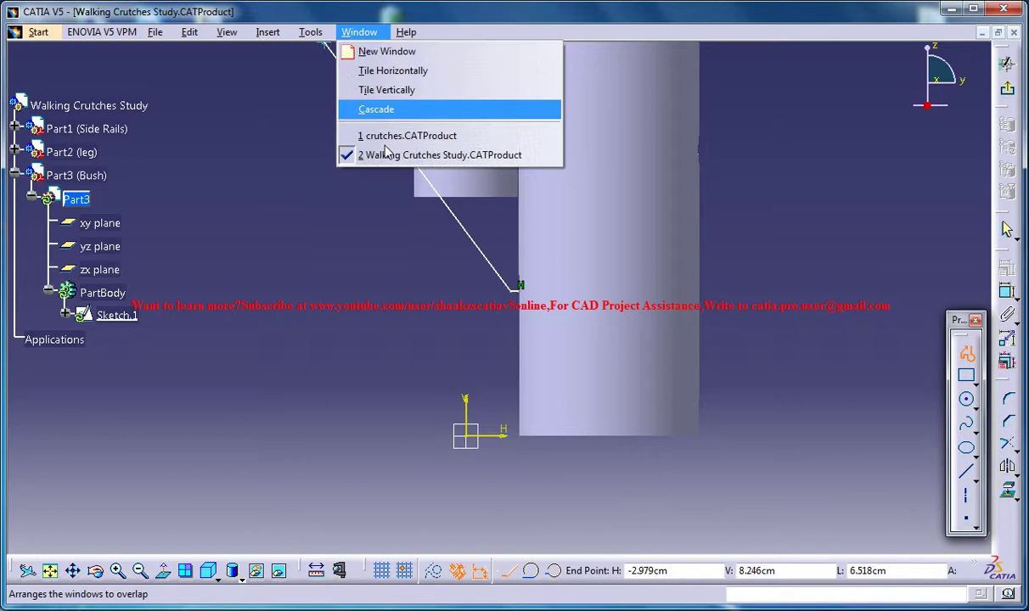
{"action": "left_click", "coordinate": [408, 131]}
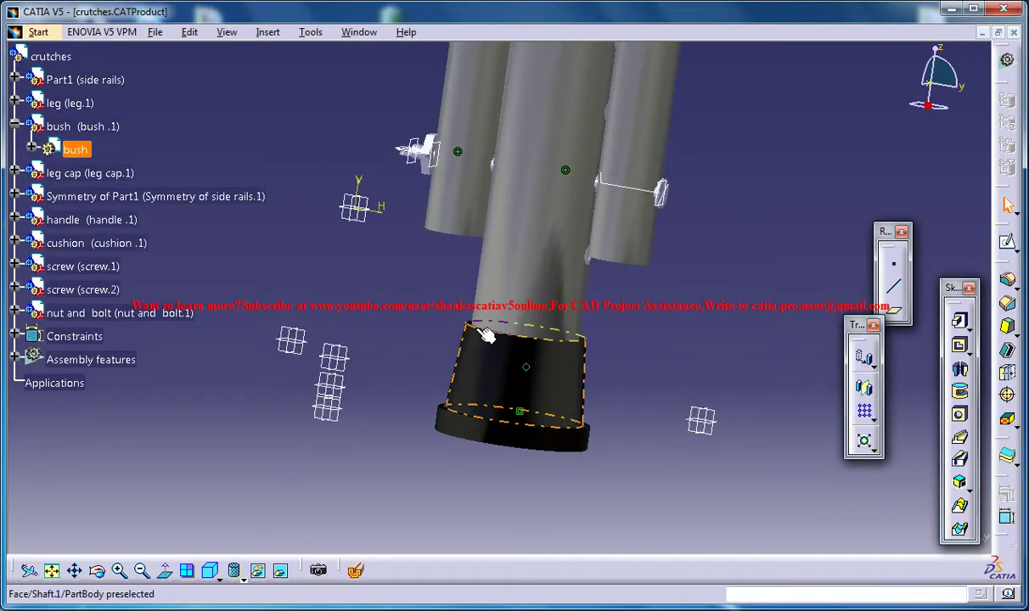
{"action": "left_click", "coordinate": [358, 31]}
{"action": "left_click", "coordinate": [398, 155]}
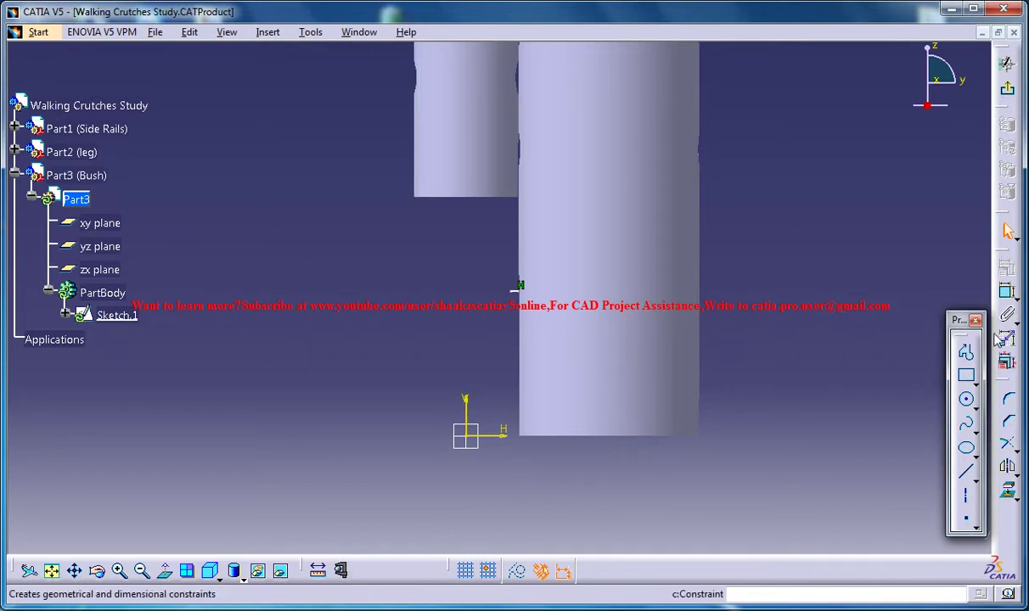
Continue the bush profile from the short line's outer end with a slanted side and a flange step running down to the sketch origin
{"action": "left_click", "coordinate": [965, 350]}
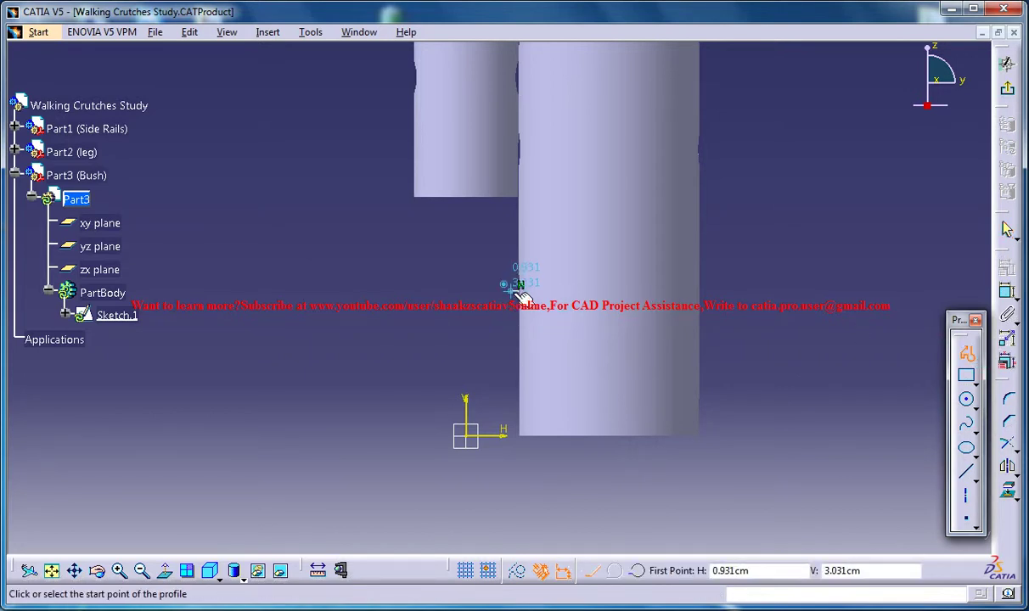
{"action": "left_click", "coordinate": [519, 286]}
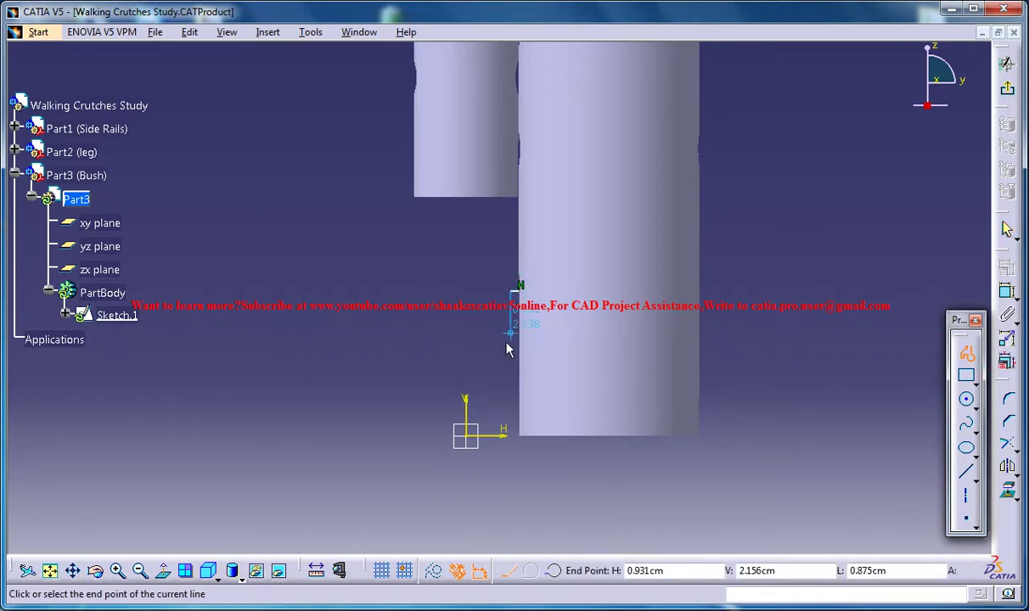
{"action": "left_click", "coordinate": [494, 407]}
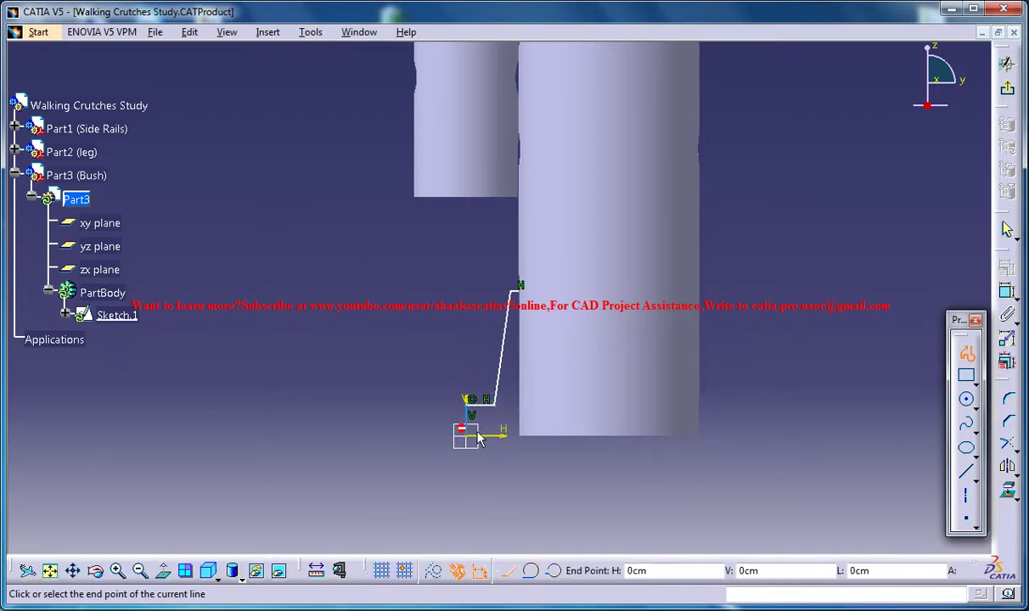
Close the bush profile with a base line about 3 cm long, a 0.3 cm rise, and an inner contour following the leg's edge
{"action": "left_click", "coordinate": [616, 437]}
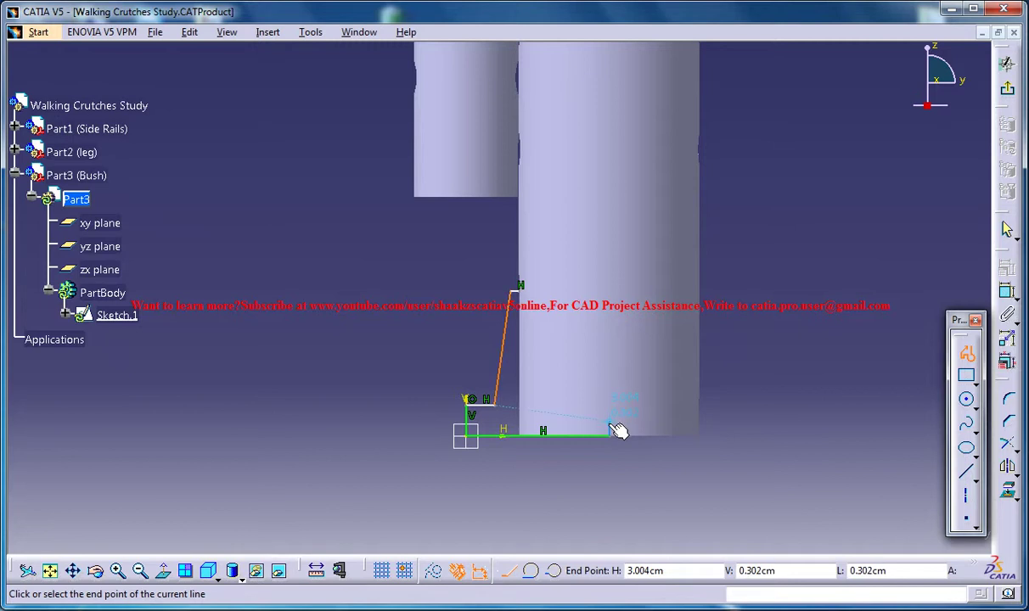
{"action": "left_click", "coordinate": [617, 430]}
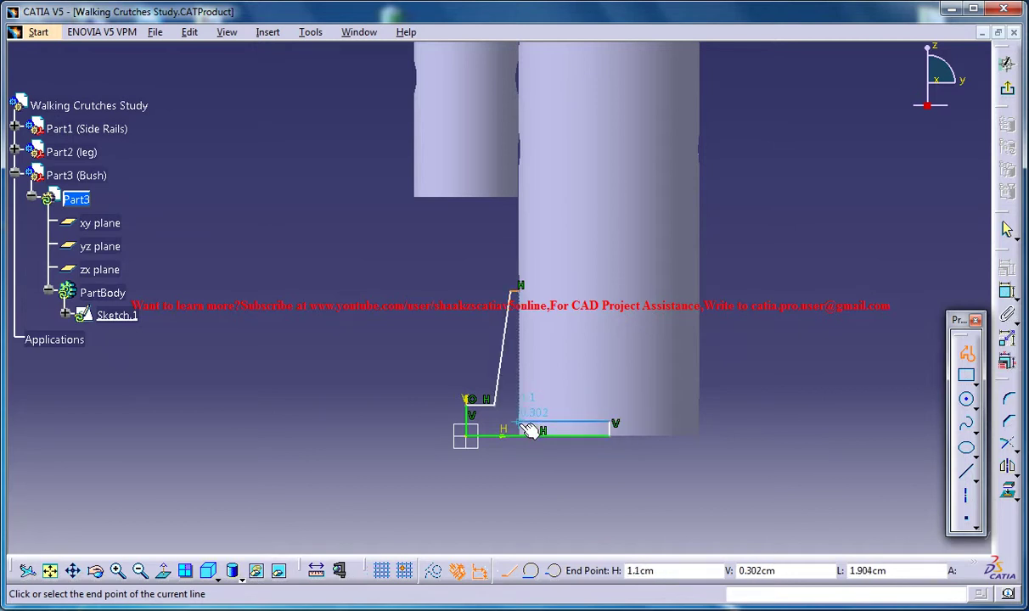
{"action": "left_click", "coordinate": [521, 422]}
{"action": "left_click", "coordinate": [514, 292]}
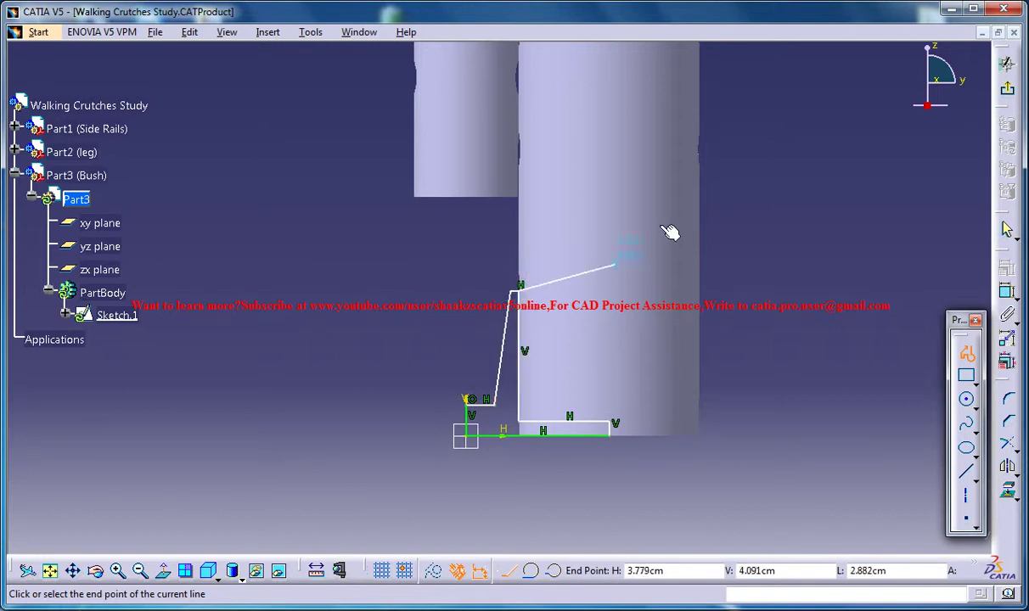
{"action": "key", "text": "Escape"}
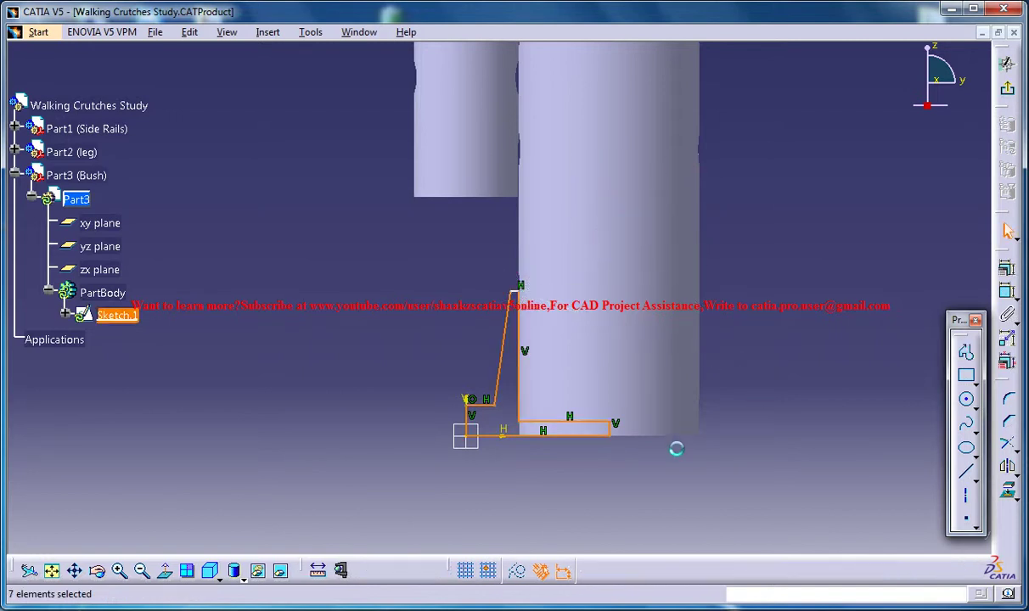
Examine the position of the bush profile's short vertical end line relative to the leg's hollow lower end
{"action": "left_click", "coordinate": [620, 446]}
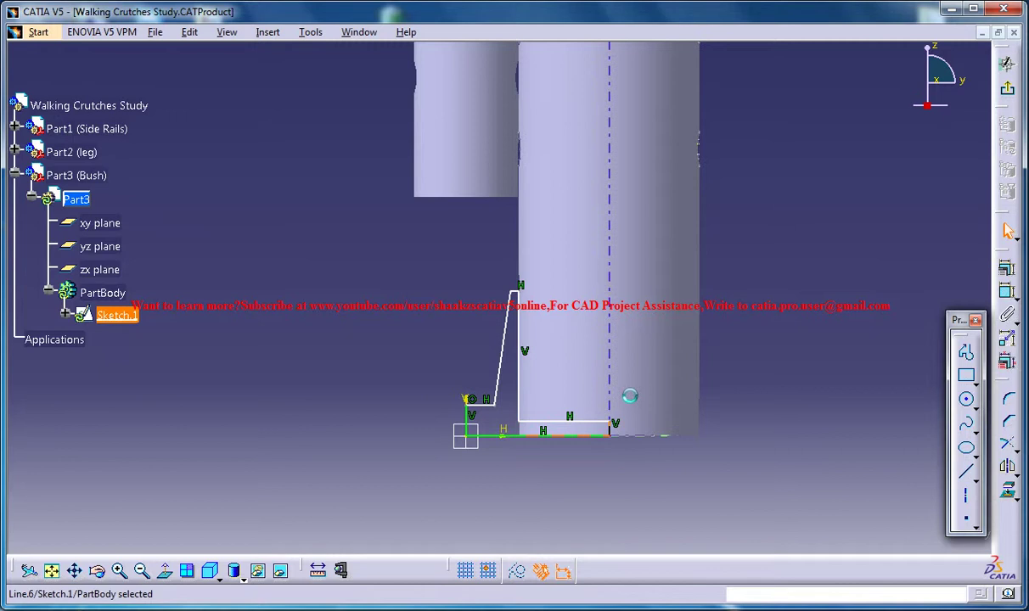
{"action": "middle_click_drag", "start_coordinate": [623, 332], "coordinate": [603, 378]}
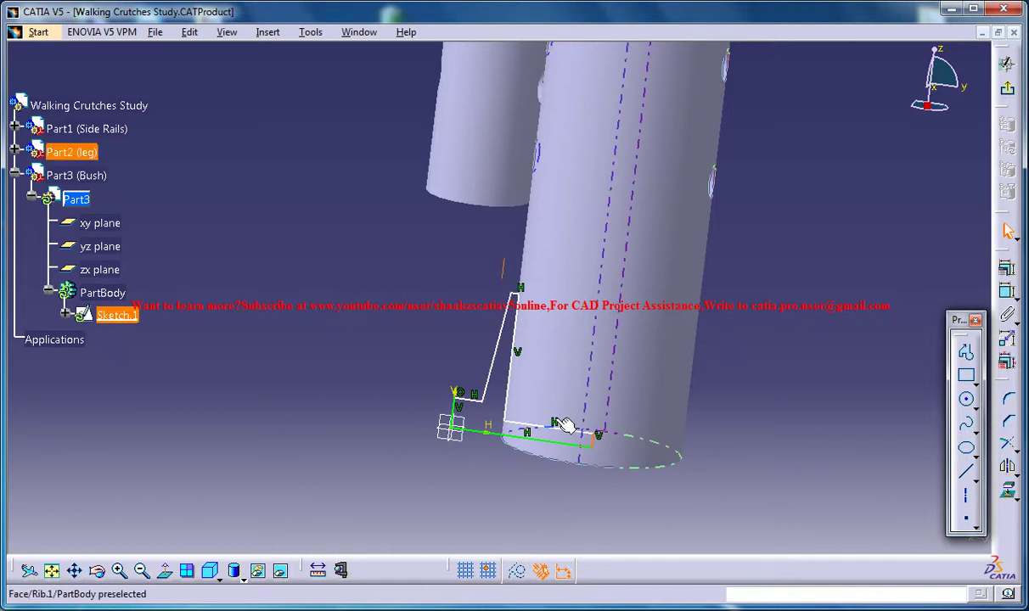
{"action": "middle_click_drag", "start_coordinate": [563, 422], "coordinate": [618, 418]}
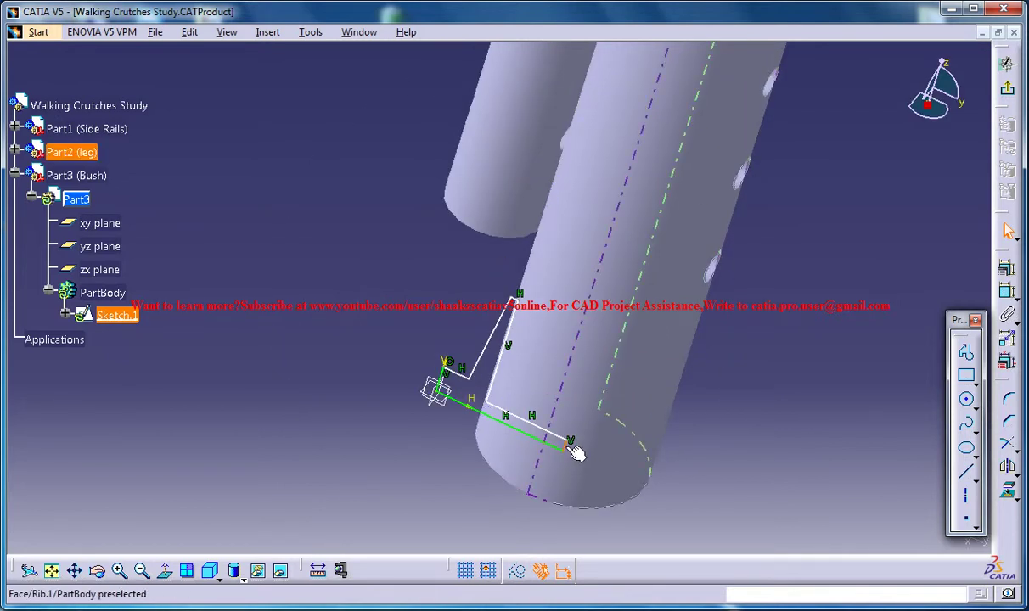
{"action": "middle_click_drag", "start_coordinate": [604, 347], "coordinate": [679, 170]}
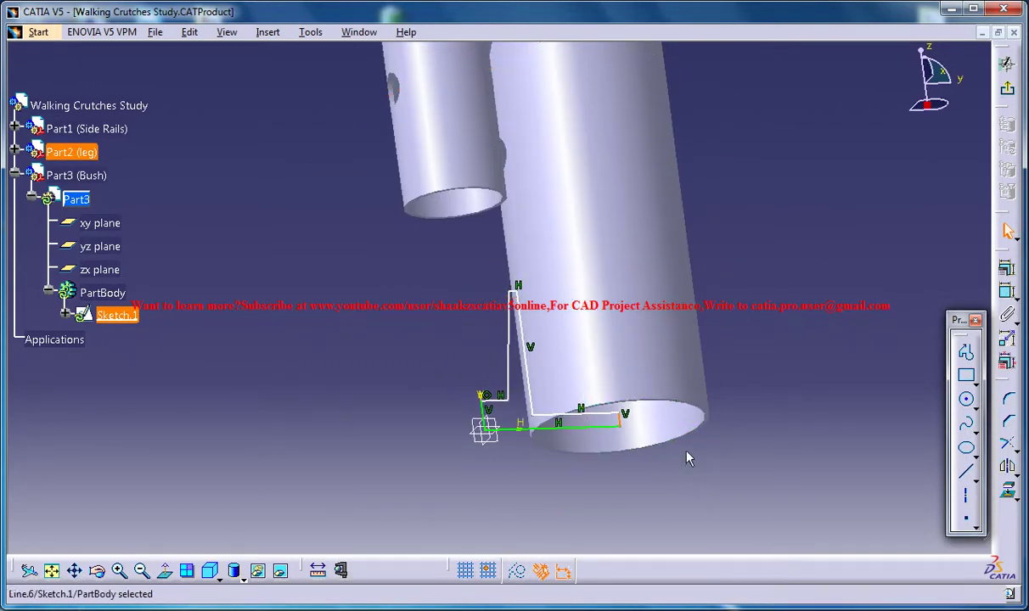
{"action": "left_click", "coordinate": [657, 456]}
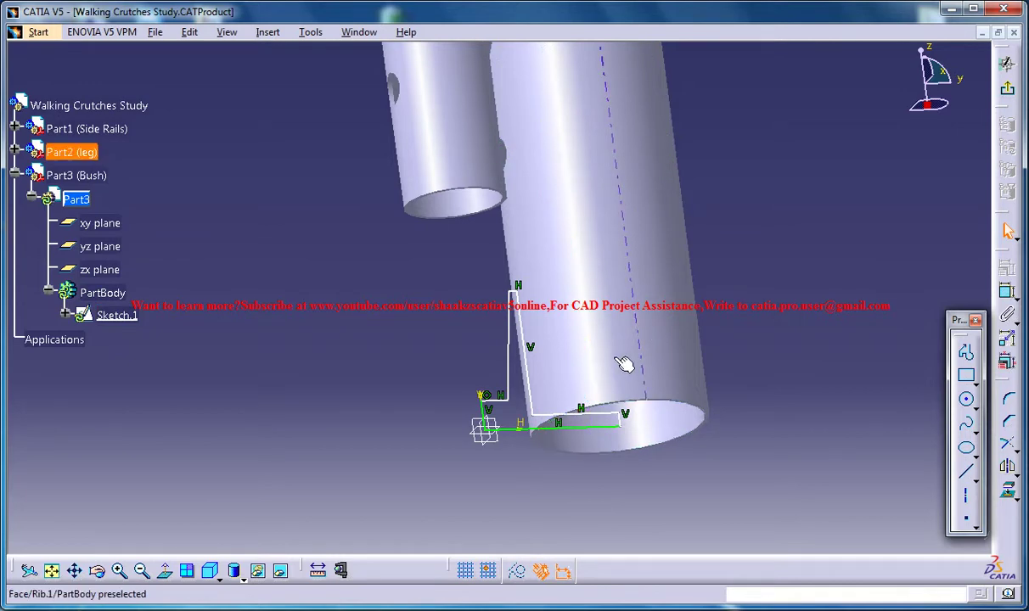
{"action": "middle_click_drag", "start_coordinate": [620, 367], "coordinate": [561, 398]}
{"action": "left_click", "coordinate": [164, 571]}
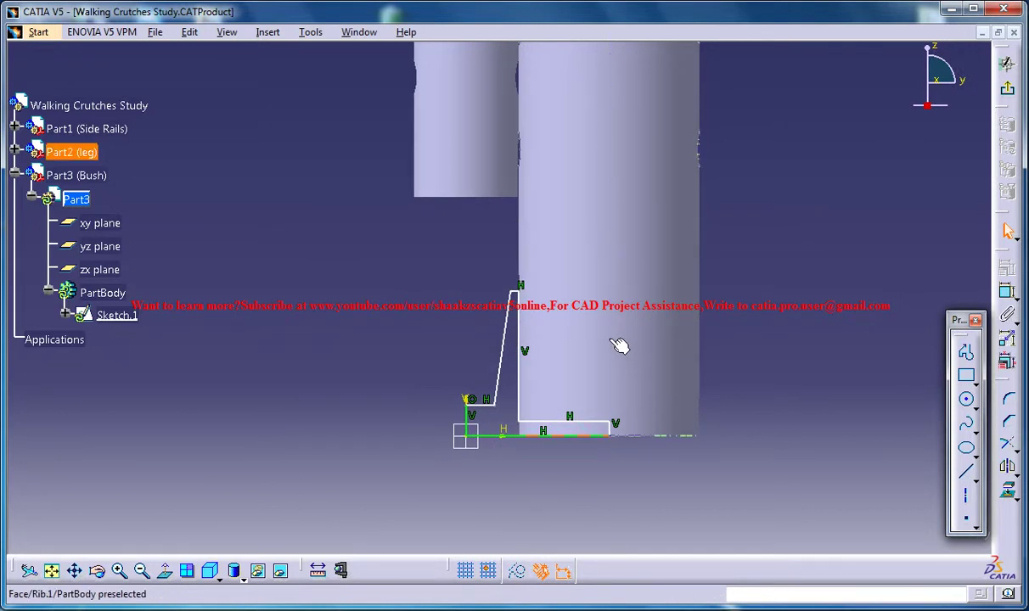
{"action": "left_click", "coordinate": [620, 438]}
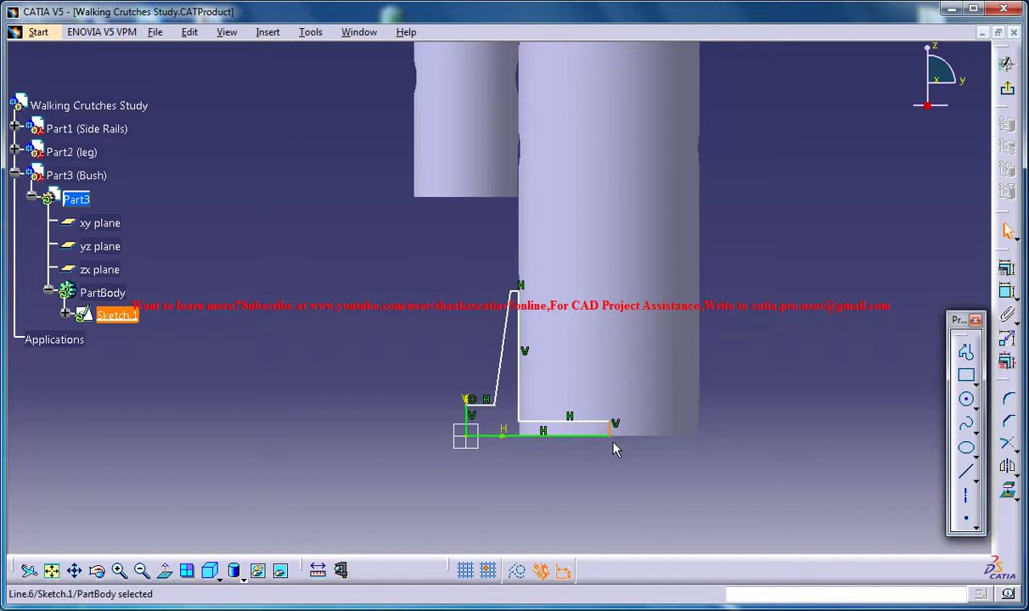
{"action": "left_click", "coordinate": [667, 420], "text": "ctrl"}
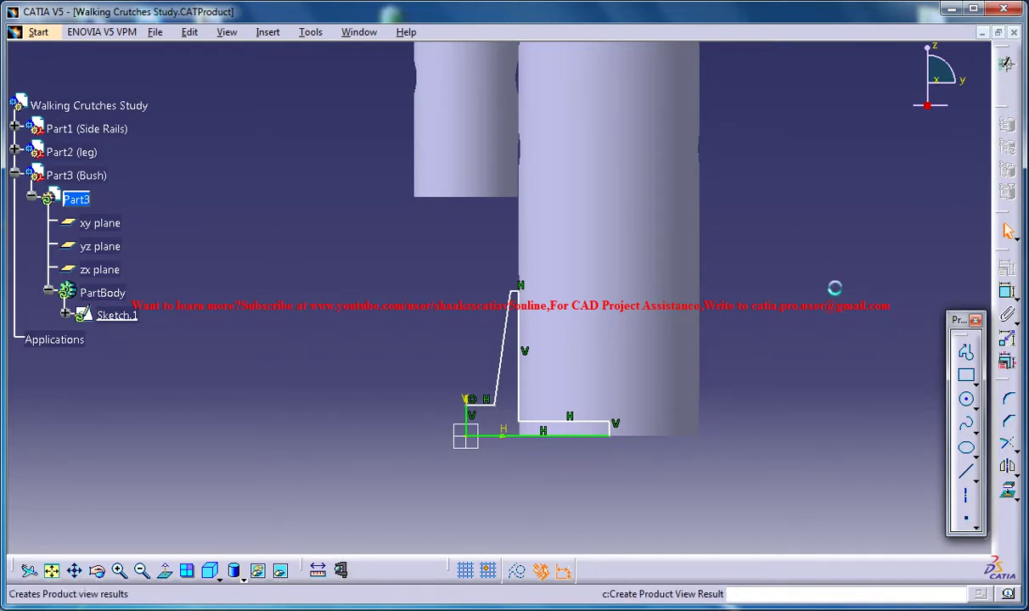
Leave the sketch, make the Measure tools available and measure the radius of the leg's lower circular edge
{"action": "left_click", "coordinate": [1006, 64]}
{"action": "middle_click_drag", "start_coordinate": [750, 455], "coordinate": [594, 255]}
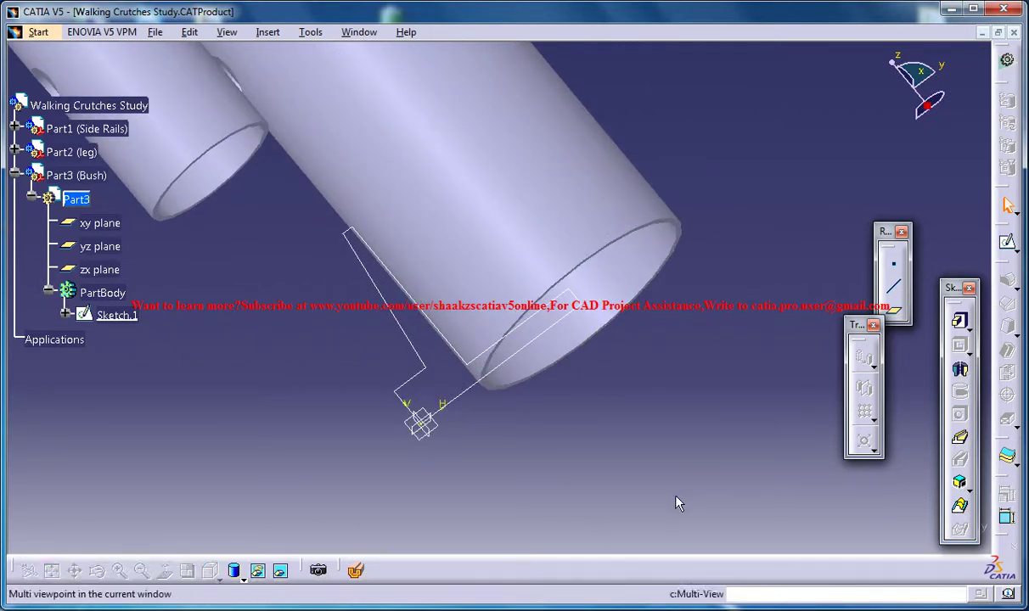
{"action": "right_click", "coordinate": [560, 577]}
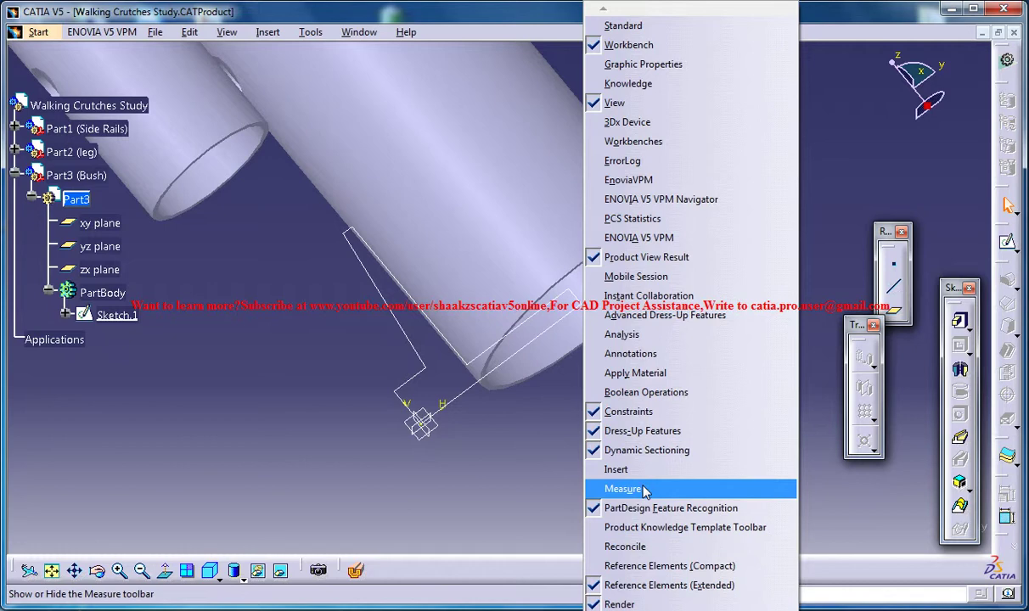
{"action": "left_click", "coordinate": [604, 488]}
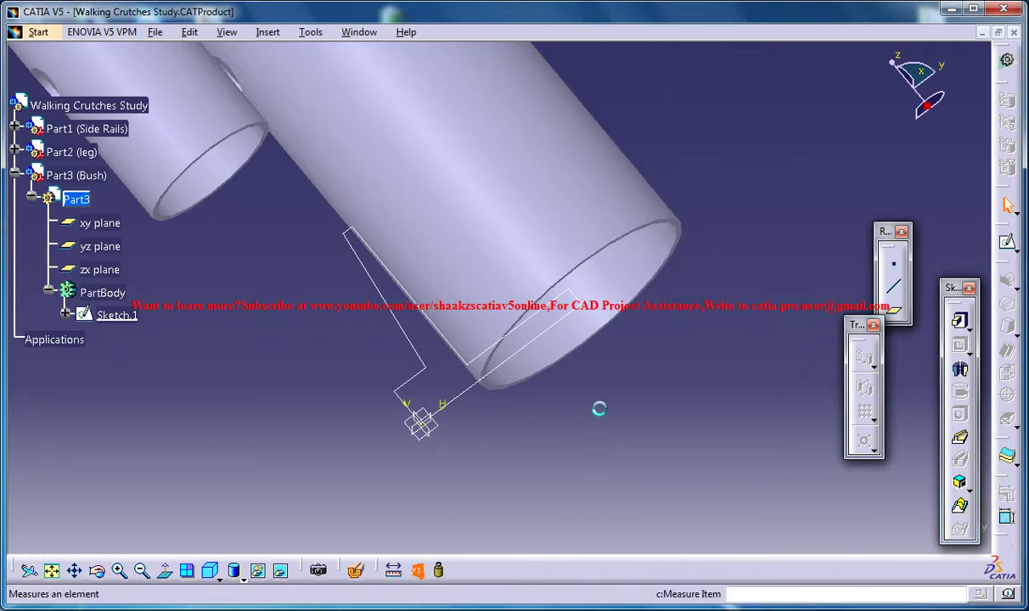
{"action": "left_click", "coordinate": [512, 403]}
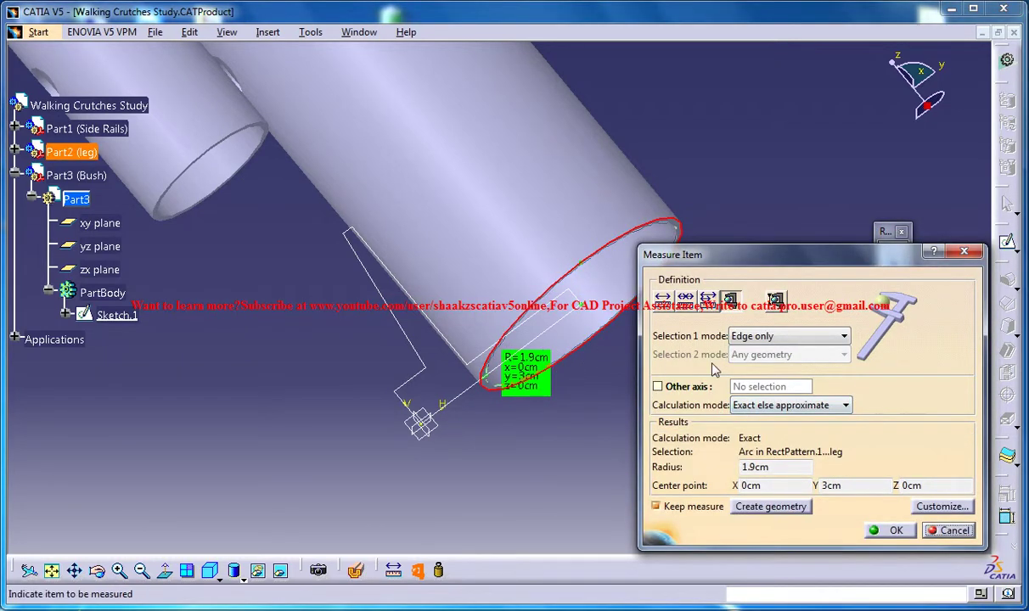
{"action": "key", "text": "Escape"}
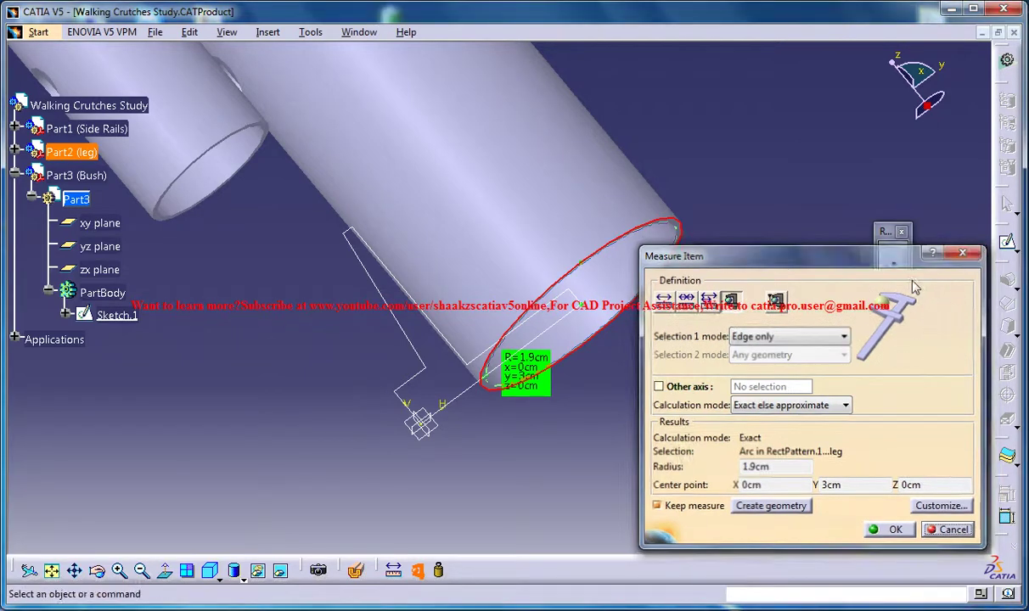
Reopen the bush sketch, constrain the profile's short vertical end line coincident with the leg's axis, and exit the sketch
{"action": "mouse_move", "coordinate": [647, 342]}
{"action": "middle_mouse_down"}
{"action": "mouse_move", "coordinate": [628, 408]}
{"action": "mouse_move", "coordinate": [592, 447]}
{"action": "middle_mouse_up"}
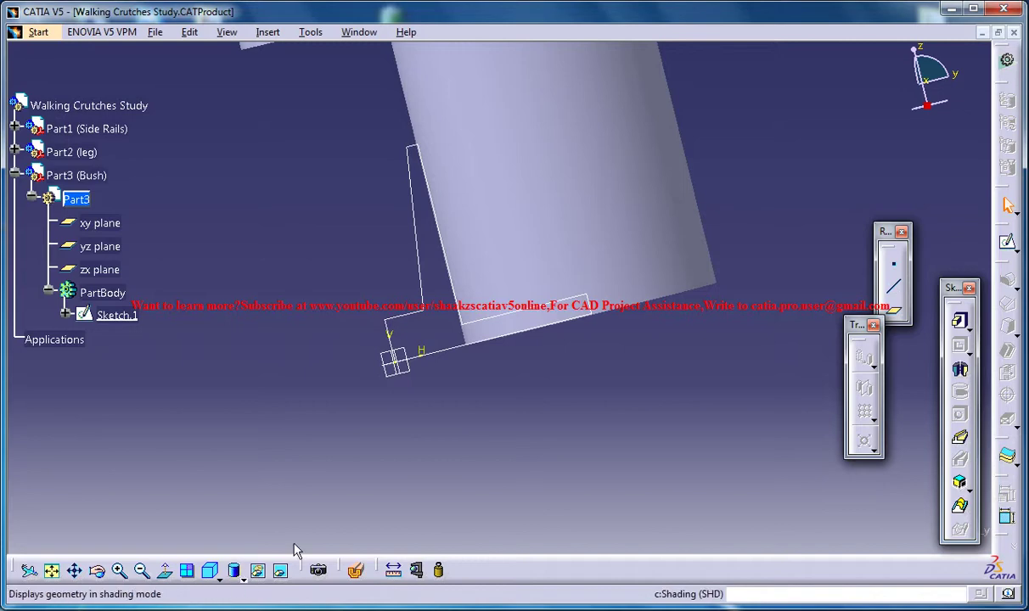
{"action": "double_click", "coordinate": [457, 348]}
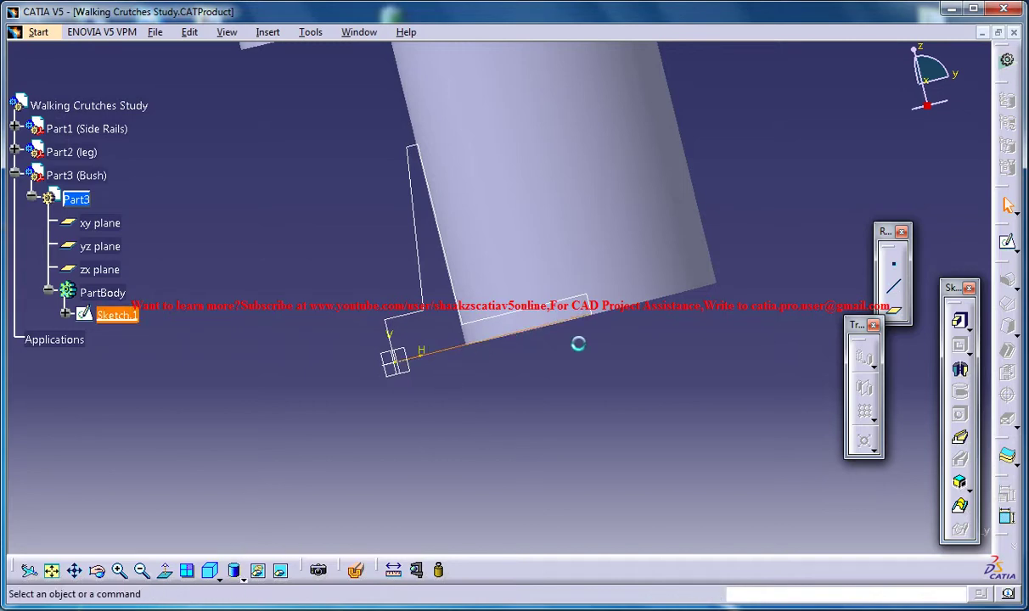
{"action": "mouse_move", "coordinate": [541, 300]}
{"action": "middle_mouse_down"}
{"action": "mouse_move", "coordinate": [540, 323]}
{"action": "mouse_move", "coordinate": [513, 274]}
{"action": "middle_mouse_up"}
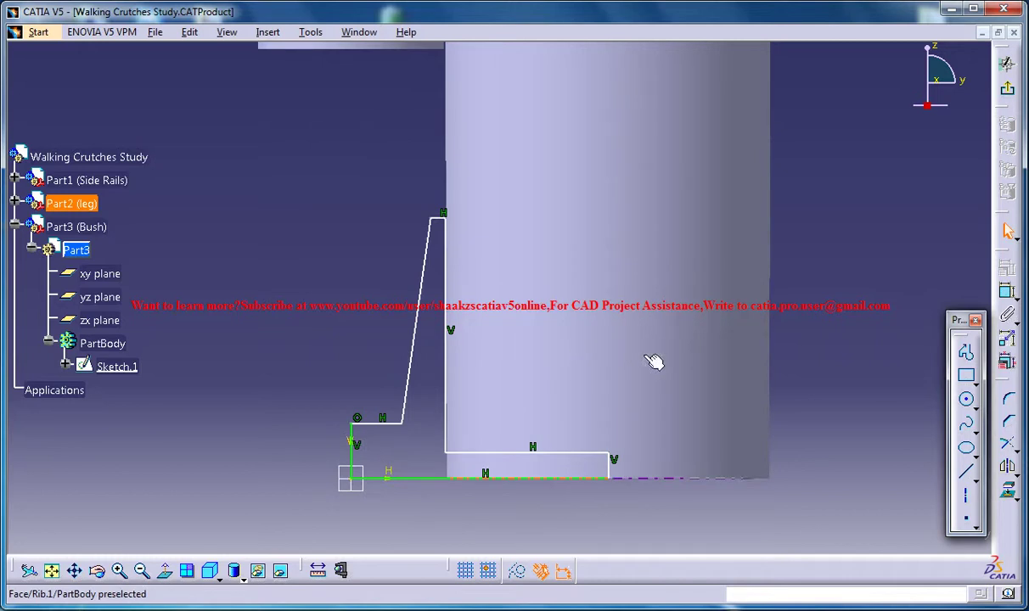
{"action": "left_click", "coordinate": [1007, 293]}
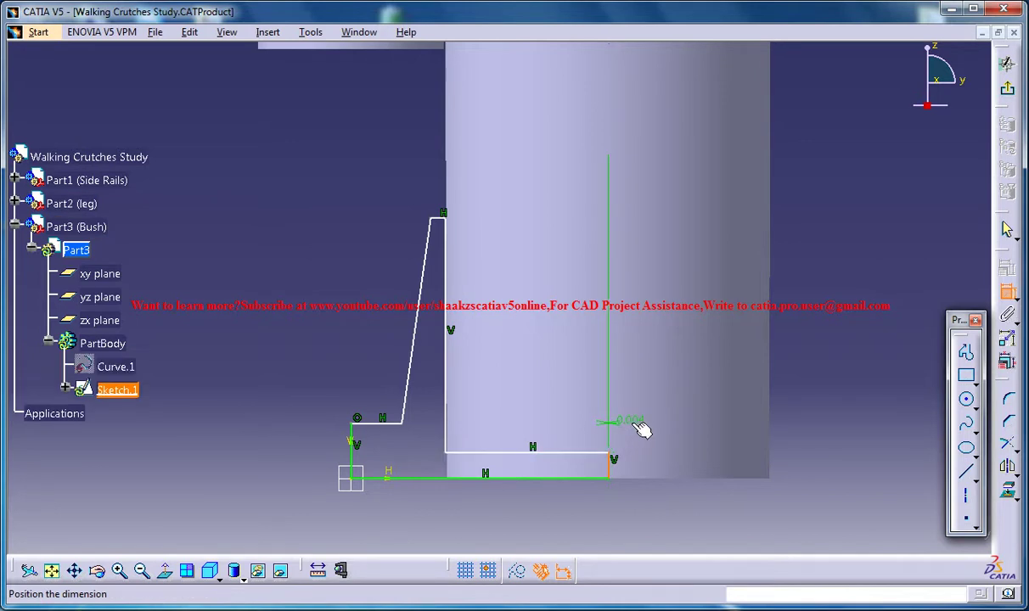
{"action": "right_click", "coordinate": [638, 426]}
{"action": "left_click", "coordinate": [679, 356]}
{"action": "left_click", "coordinate": [1007, 64]}
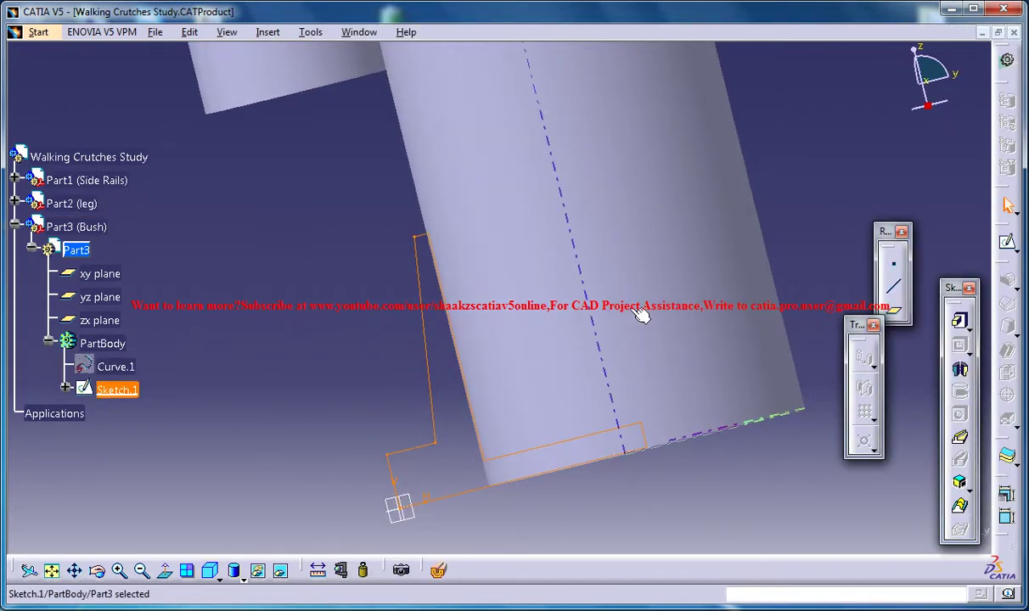
Revolve the bush profile 360° about the leg's axis with the Shaft command
{"action": "left_click", "coordinate": [959, 370]}
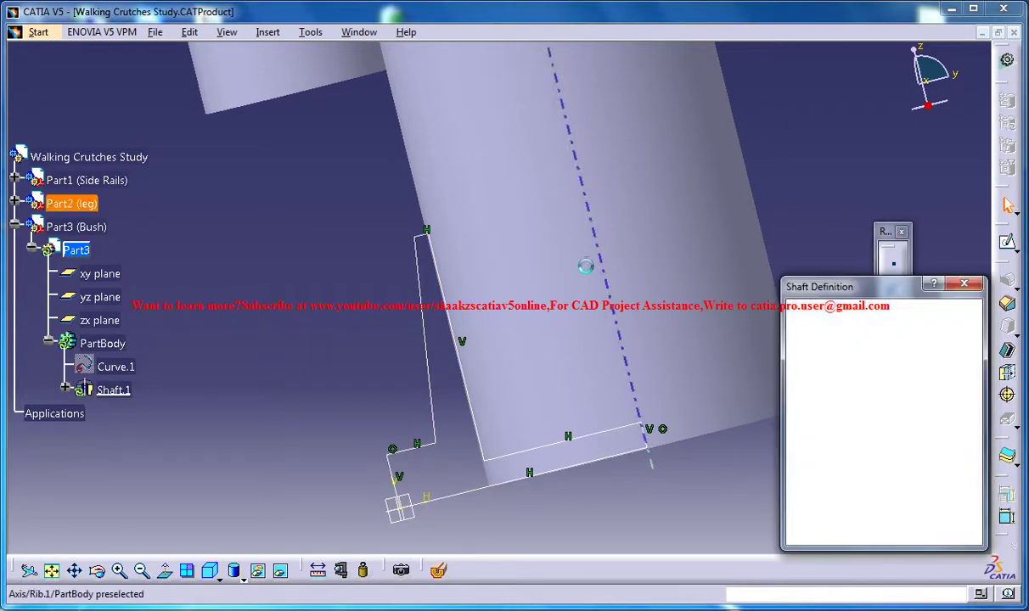
{"action": "mouse_move", "coordinate": [564, 415]}
{"action": "middle_mouse_down"}
{"action": "mouse_move", "coordinate": [560, 470]}
{"action": "mouse_move", "coordinate": [608, 418]}
{"action": "middle_mouse_up"}
{"action": "left_click", "coordinate": [634, 402]}
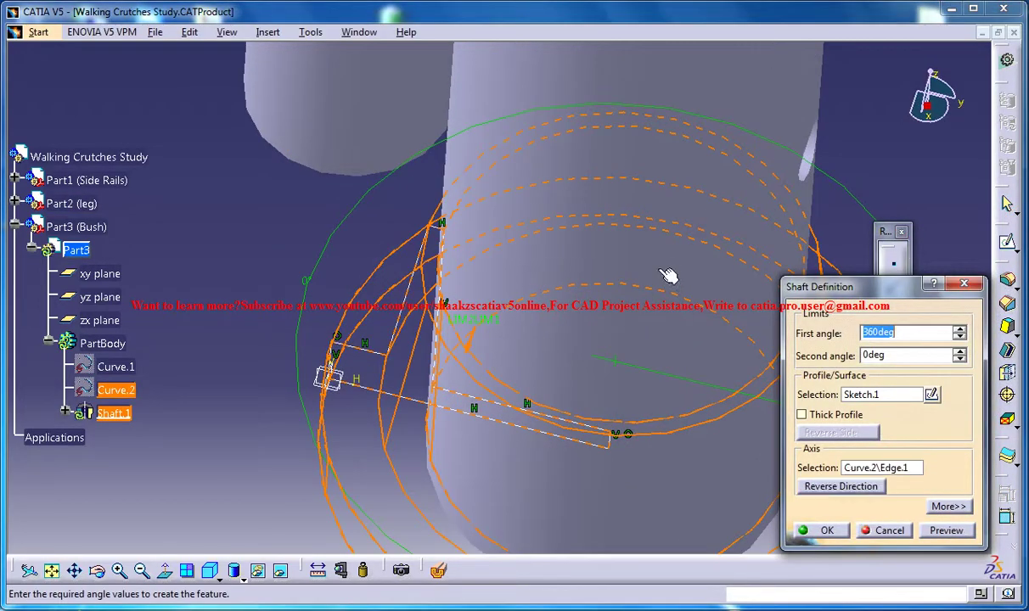
{"action": "middle_click_drag", "start_coordinate": [668, 276], "coordinate": [660, 257]}
{"action": "middle_click_drag", "start_coordinate": [847, 449], "coordinate": [804, 488]}
{"action": "left_click", "coordinate": [817, 530]}
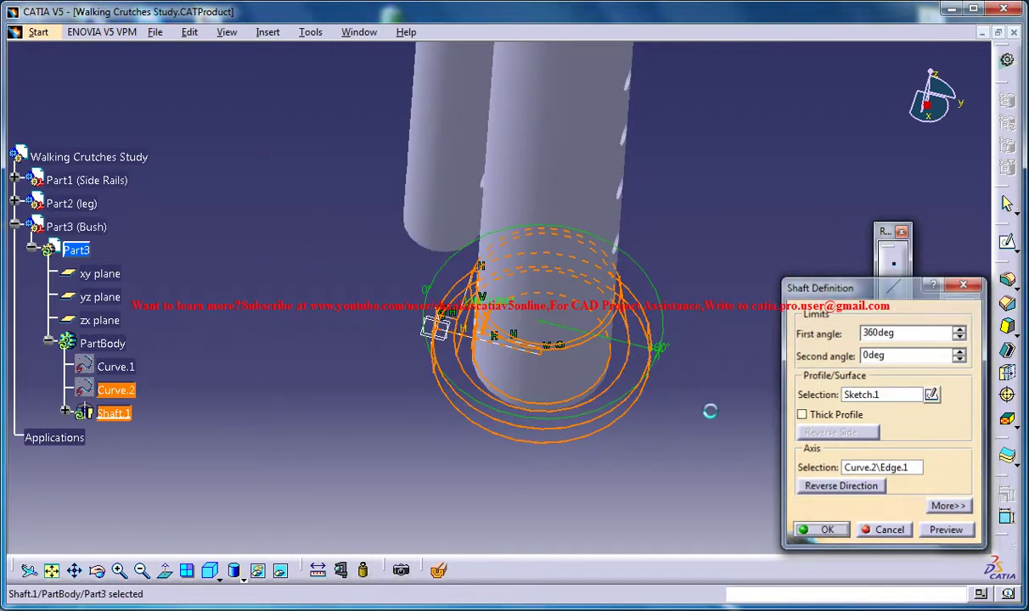
{"action": "middle_click_drag", "start_coordinate": [652, 252], "coordinate": [552, 384]}
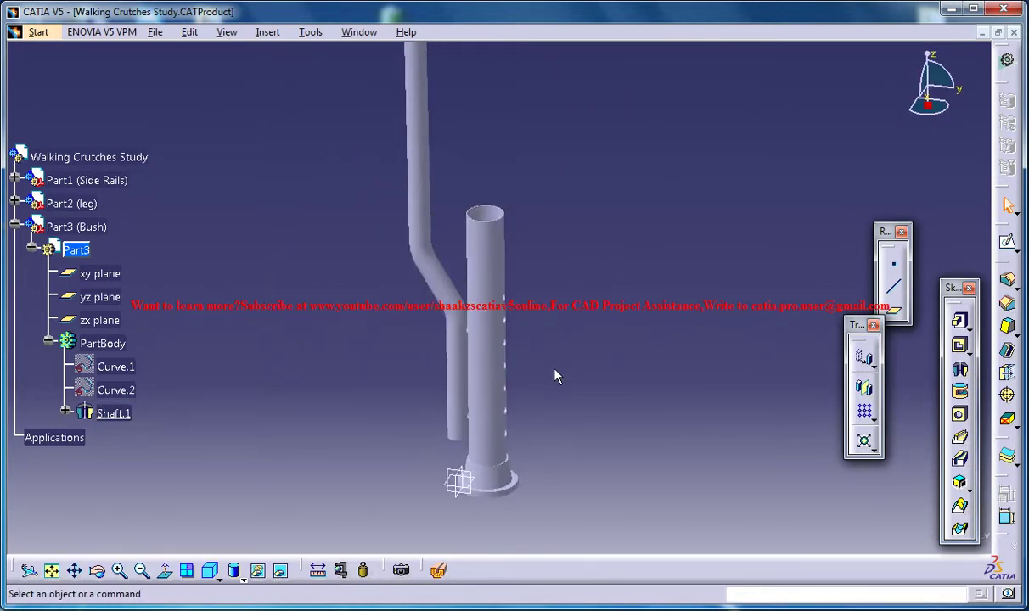